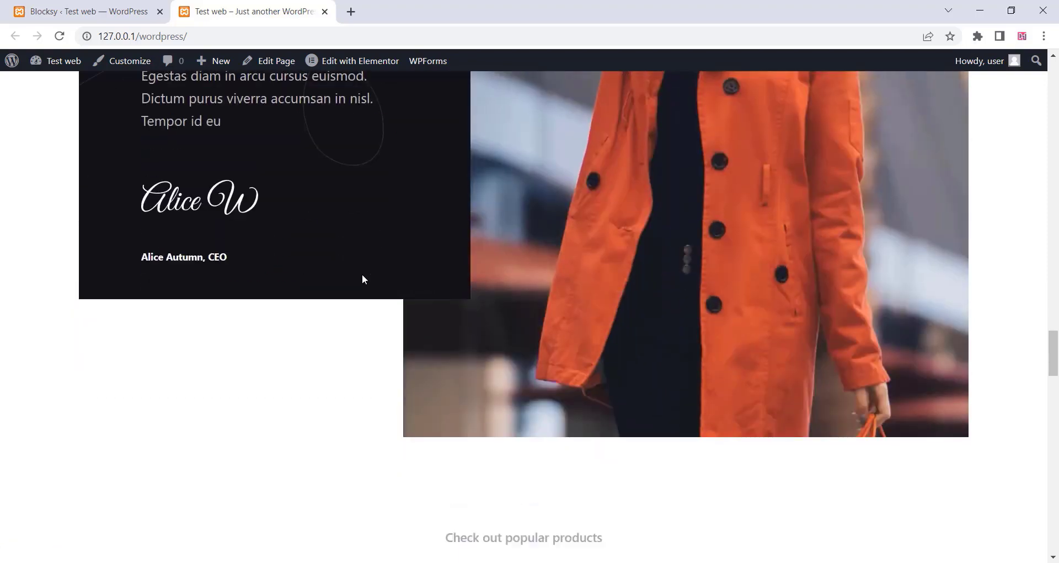
Look through the demo store's home page, from the product sections and newsletter area to the footer
scroll(363, 280, "down", 12)
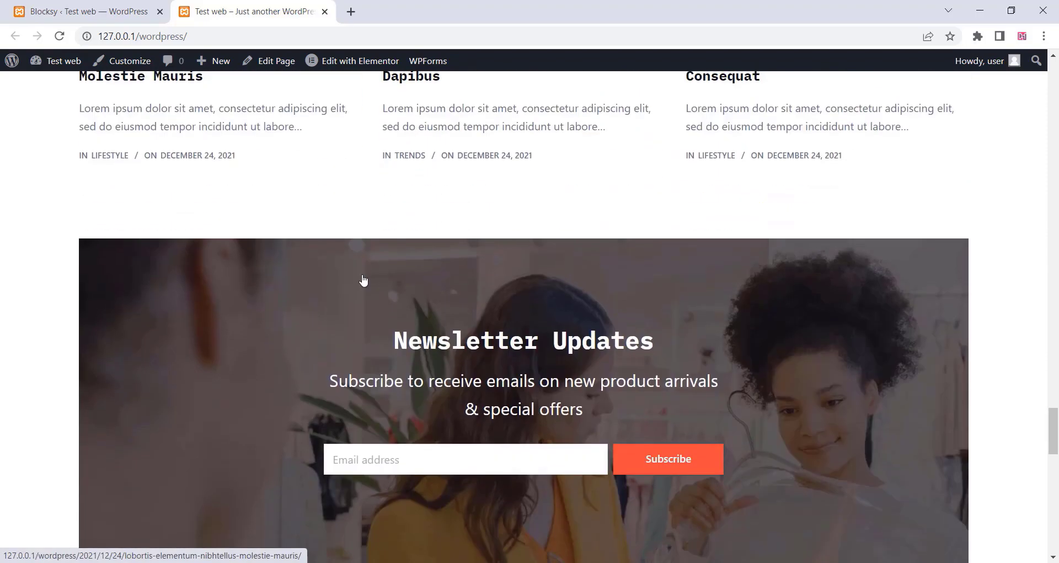
scroll(363, 279, "down", 6)
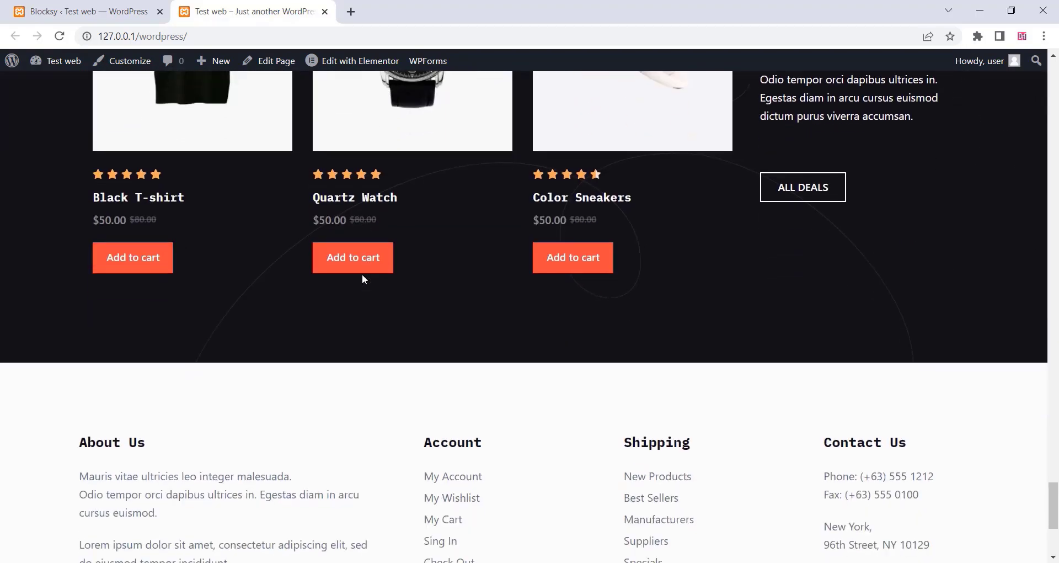
scroll(363, 279, "down", 5)
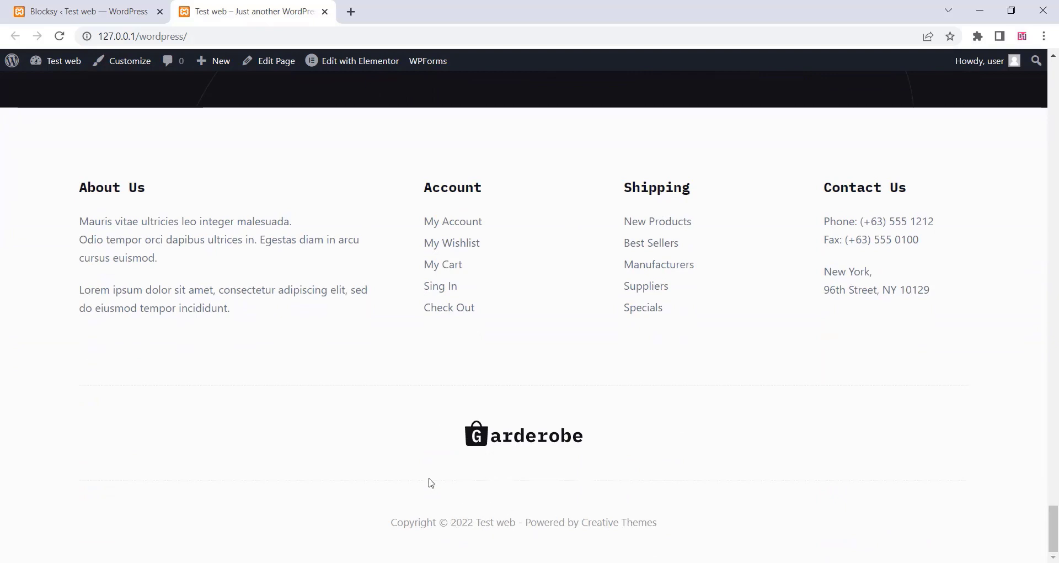
scroll(428, 478, "up", 13)
scroll(429, 478, "up", 20)
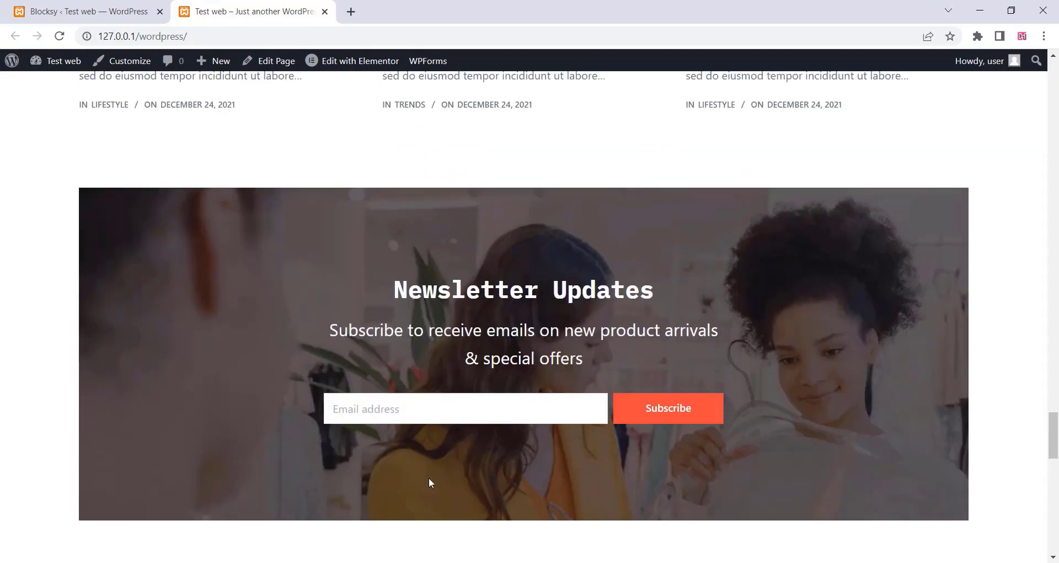
scroll(429, 478, "up", 15)
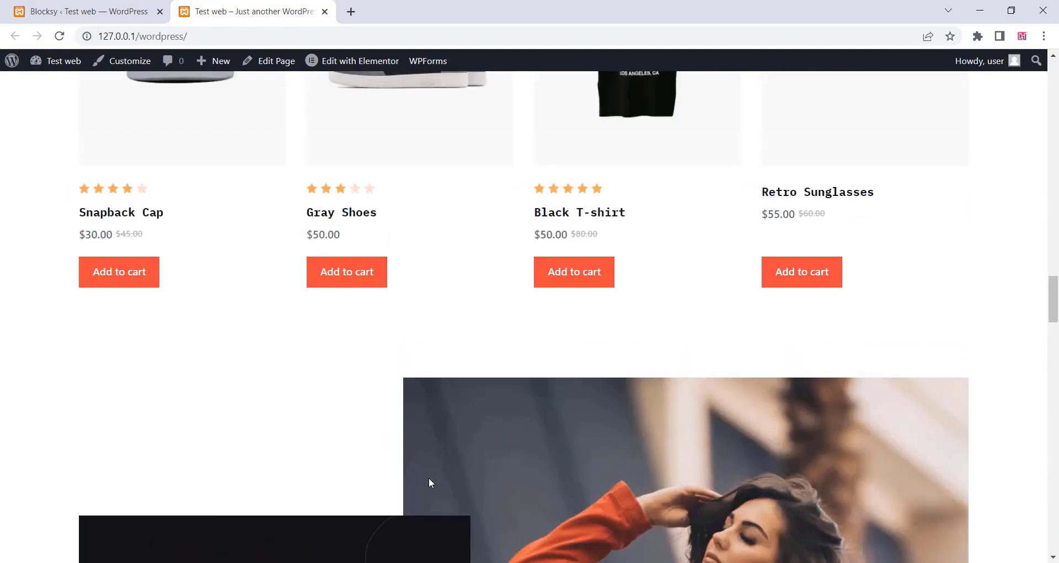
scroll(430, 479, "up", 10)
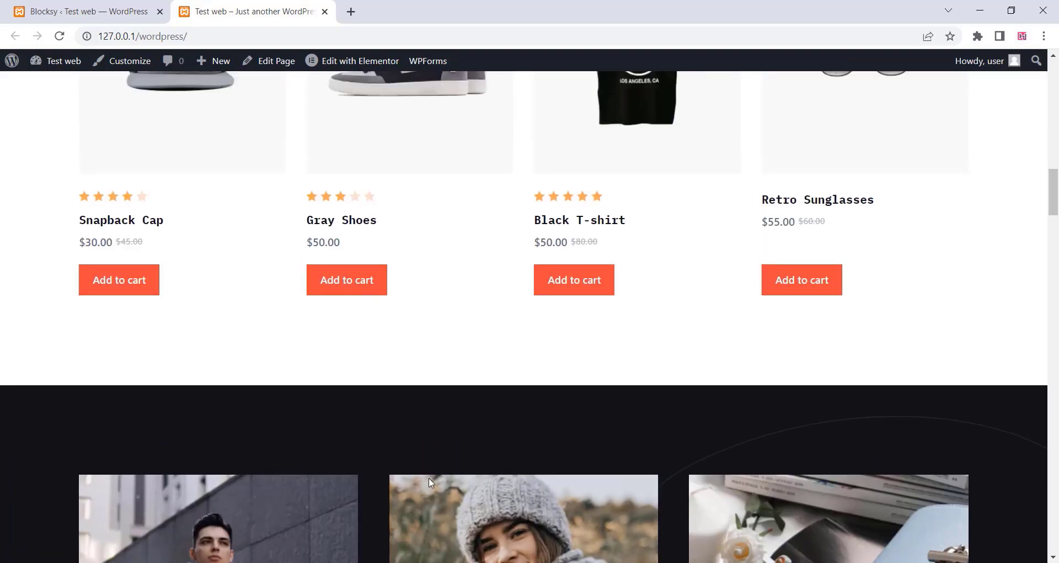
Open the Gray Shoes product page and look over its description and related products
left_click(406, 350)
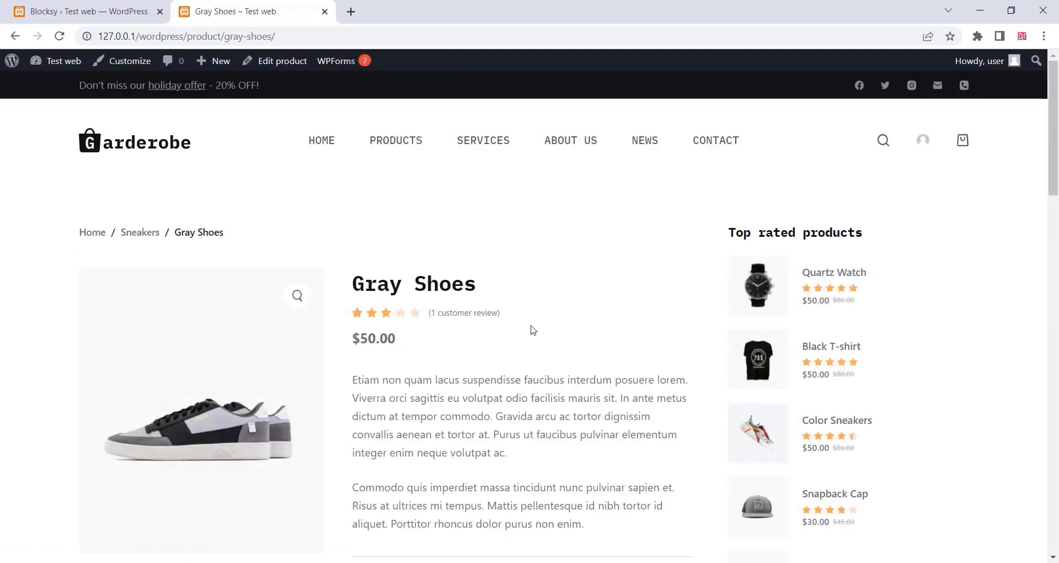
scroll(531, 334, "down", 6)
scroll(529, 338, "down", 14)
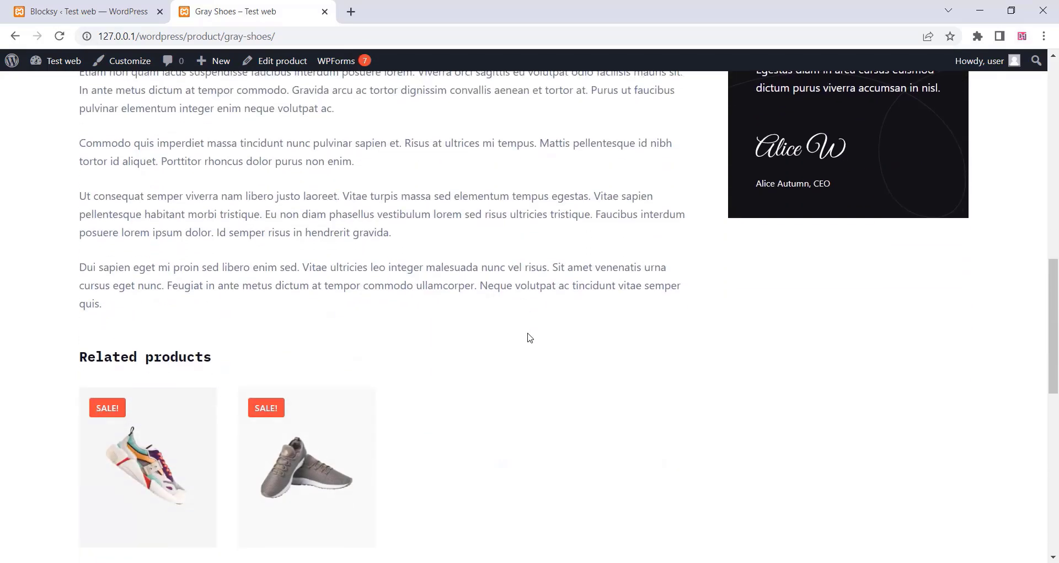
scroll(529, 338, "up", 20)
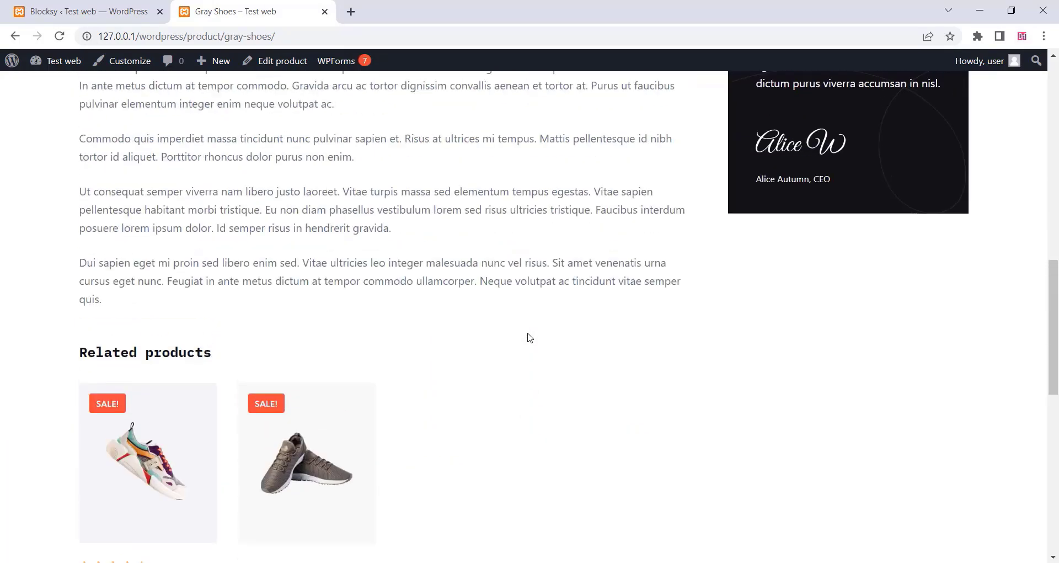
scroll(577, 472, "up", 4)
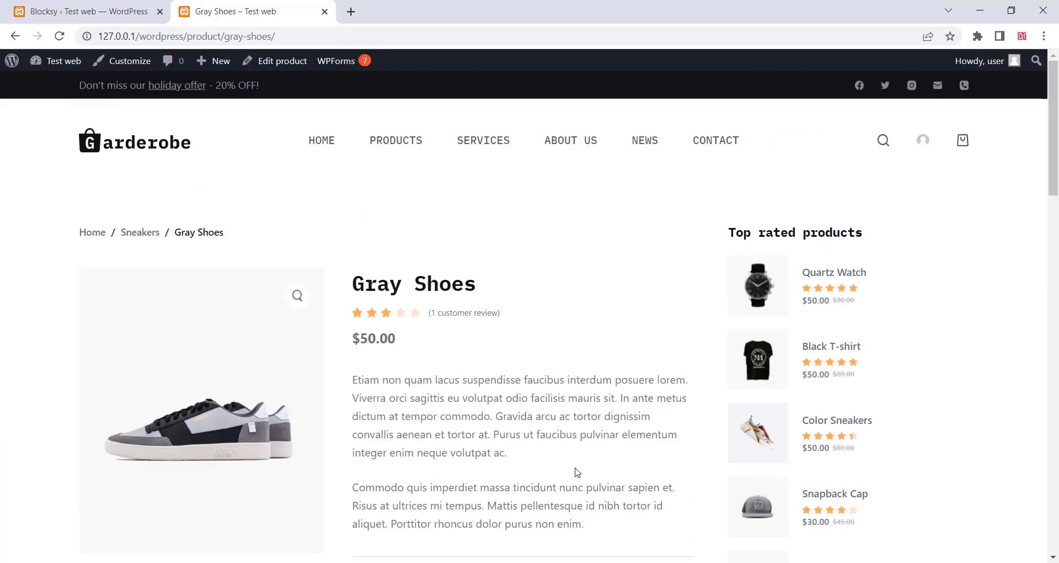
Add one pair of Gray Shoes to the cart and view the cart page
scroll(574, 469, "down", 4)
left_click(563, 403)
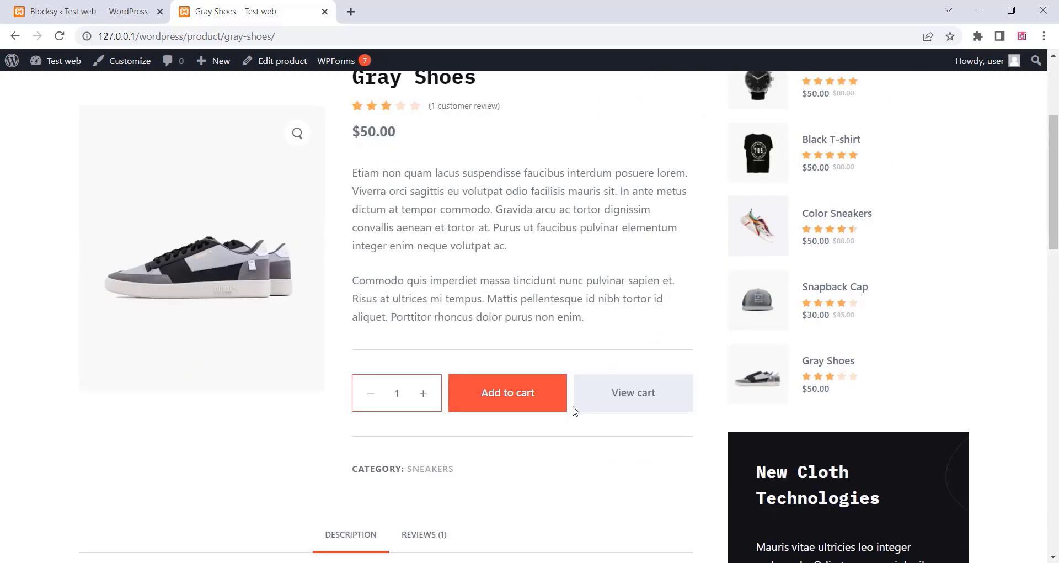
left_click(626, 401)
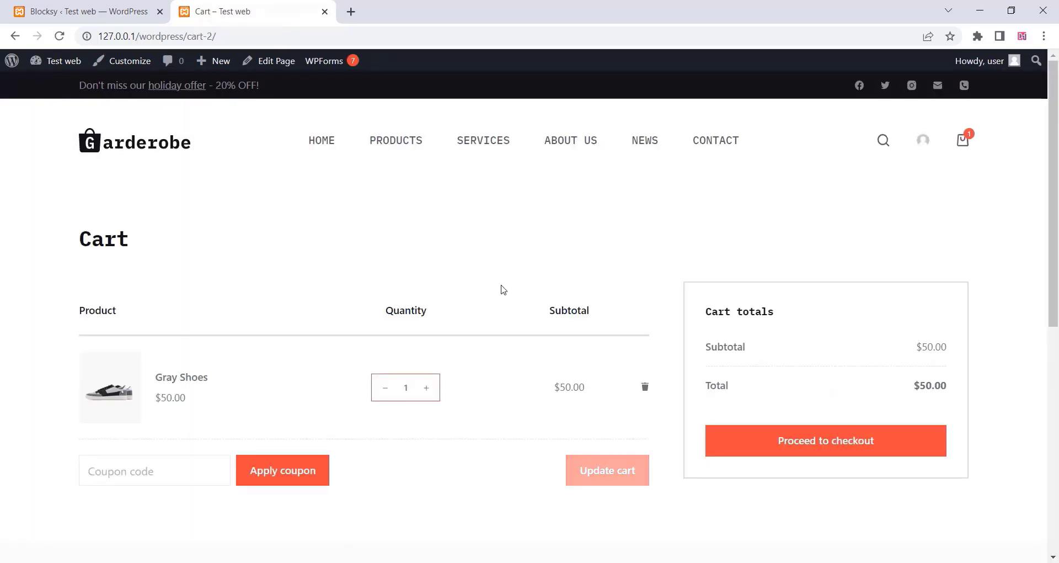
scroll(502, 295, "down", 1)
scroll(501, 300, "down", 3)
scroll(500, 303, "up", 3)
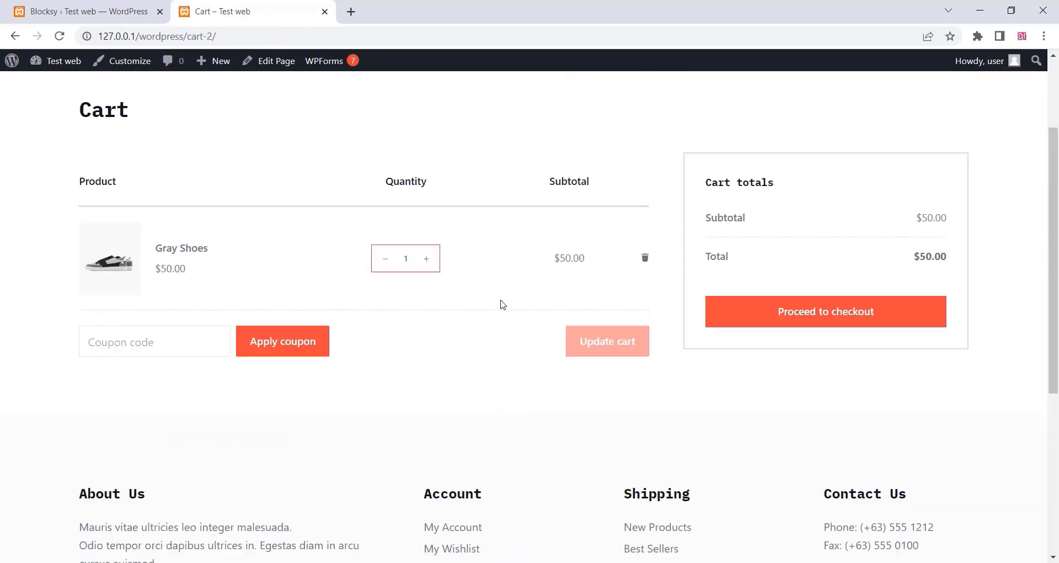
Proceed to checkout and look over the billing details form and order summary
left_click(773, 374)
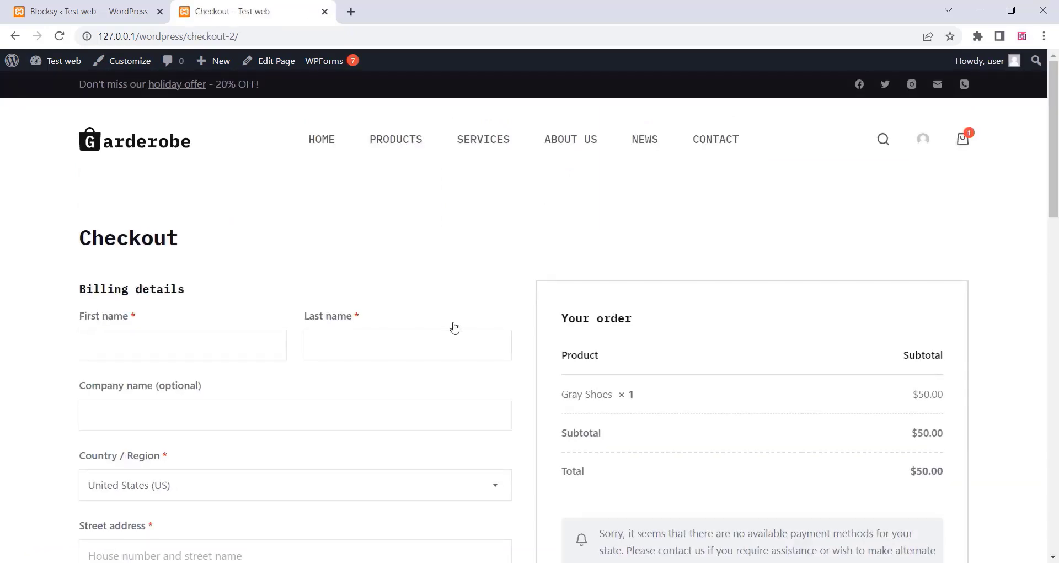
scroll(455, 328, "down", 6)
scroll(455, 326, "up", 6)
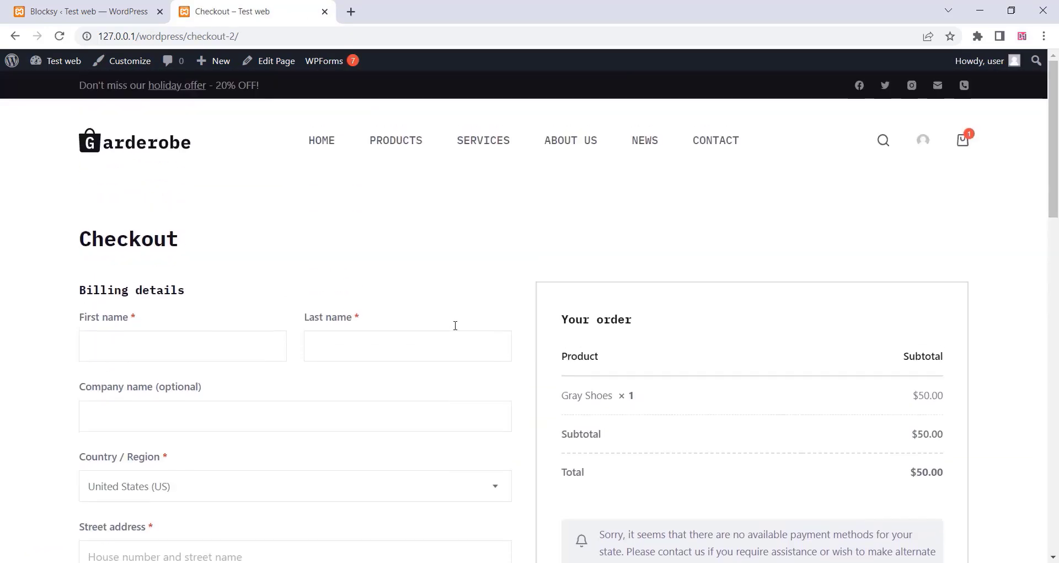
scroll(456, 329, "down", 5)
scroll(267, 351, "down", 8)
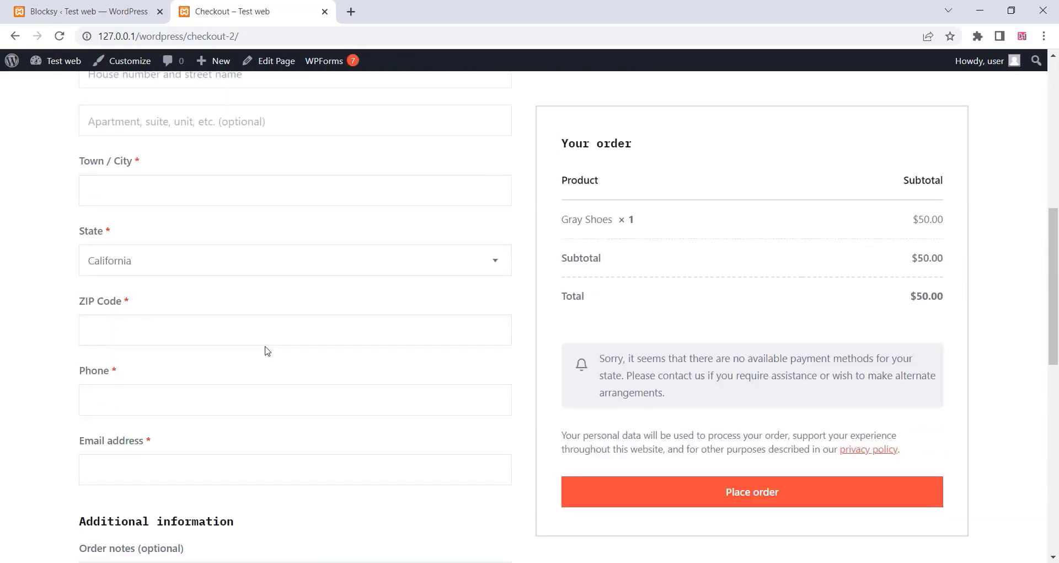
scroll(267, 353, "up", 13)
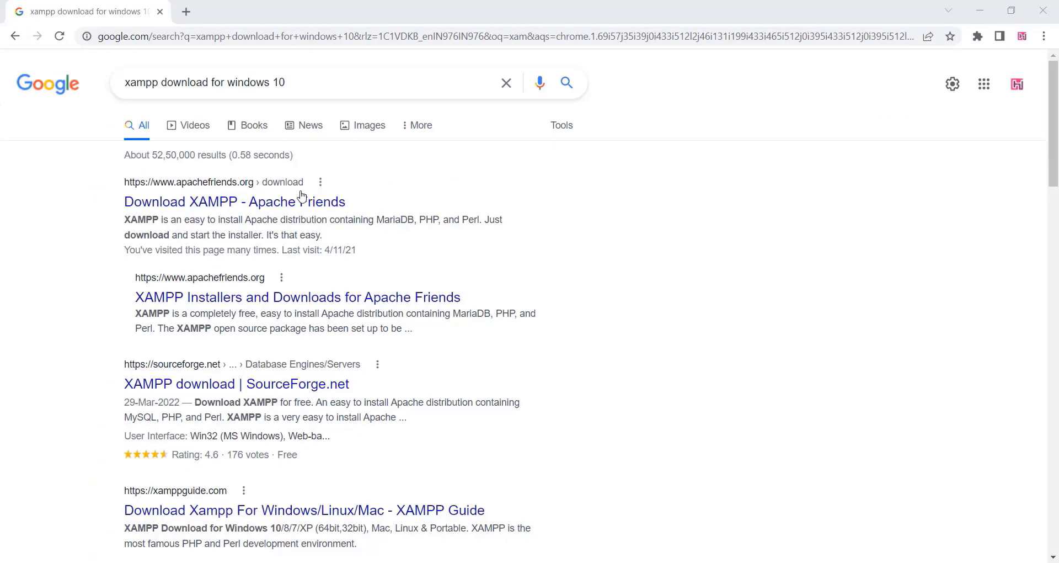
Open the Apache Friends download page from the search results and download the 64-bit XAMPP 8.0.17 for Windows
left_click(270, 208)
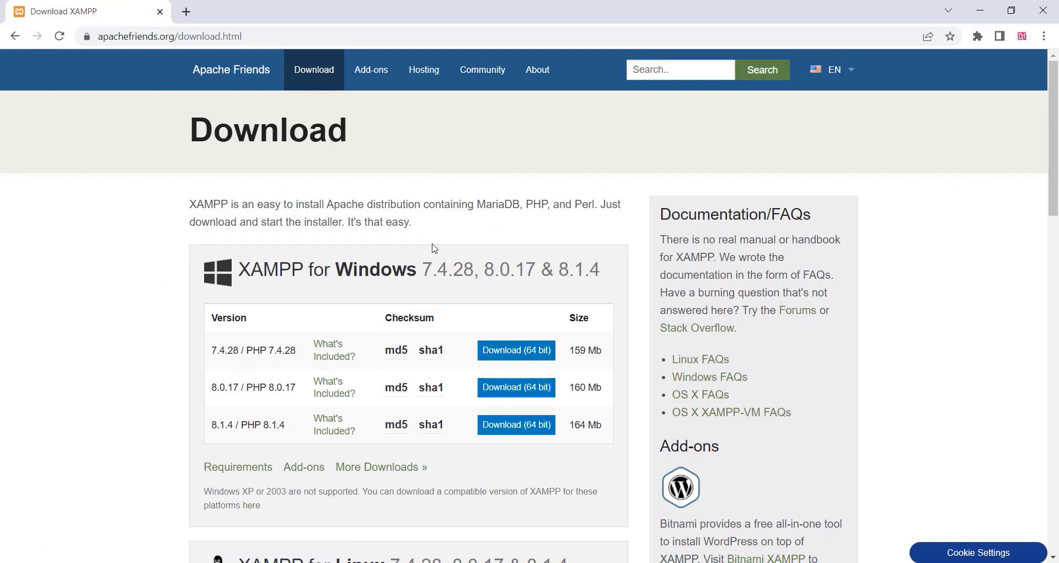
scroll(435, 248, "down", 1)
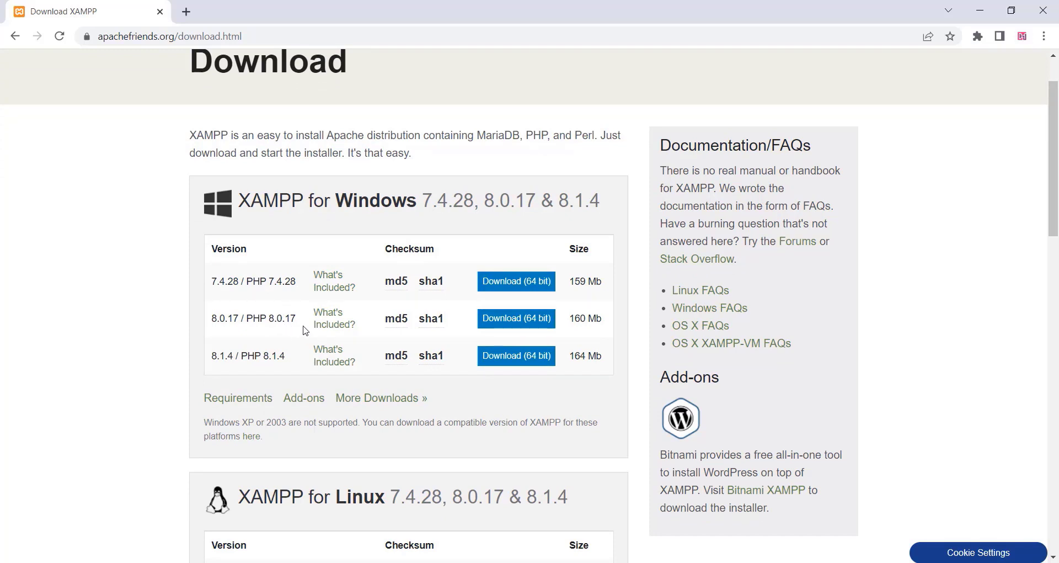
left_click(528, 324)
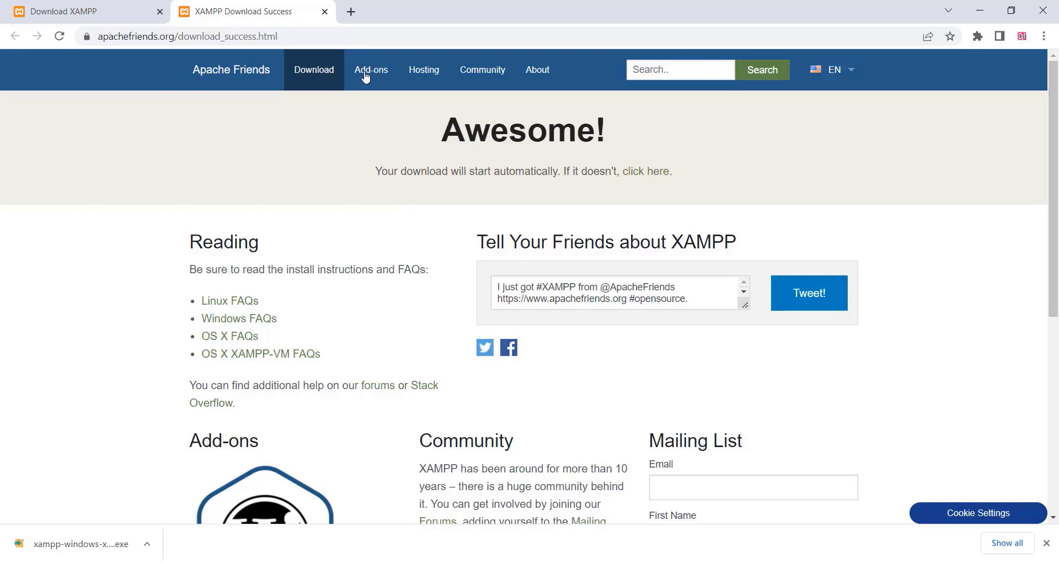
Launch the downloaded XAMPP installer and continue past the antivirus question to the setup wizard
left_click(104, 541)
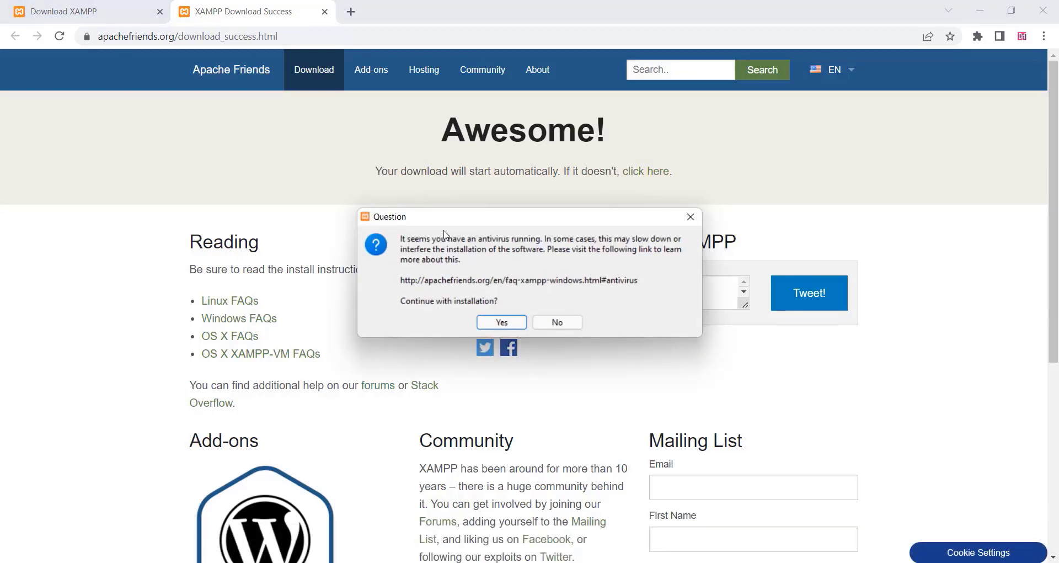
left_click(501, 327)
left_click(543, 312)
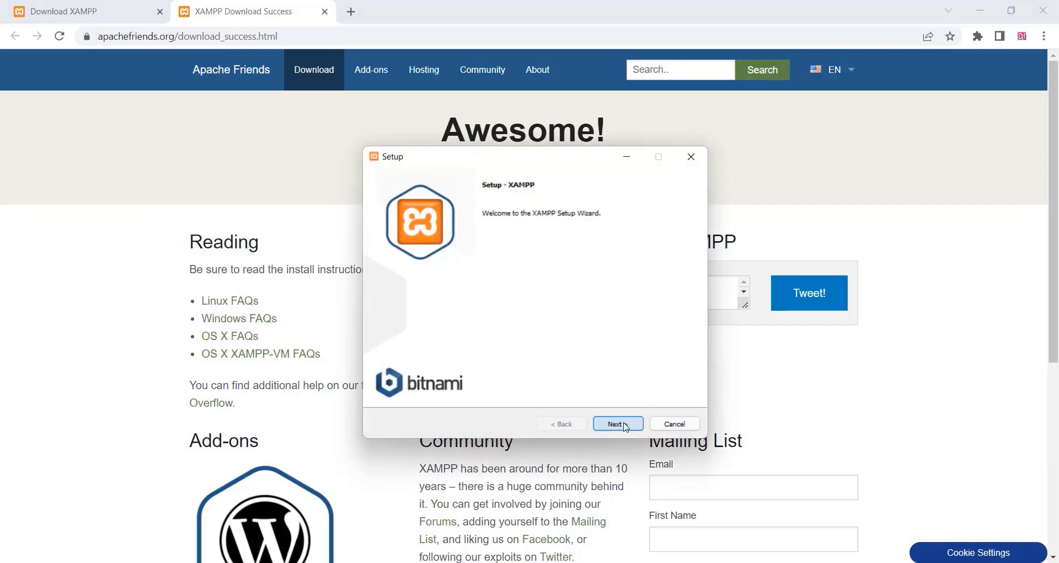
Configure the XAMPP setup with all components, the folder C:\xampp, English as language and the Bitnami information option enabled
left_click(626, 426)
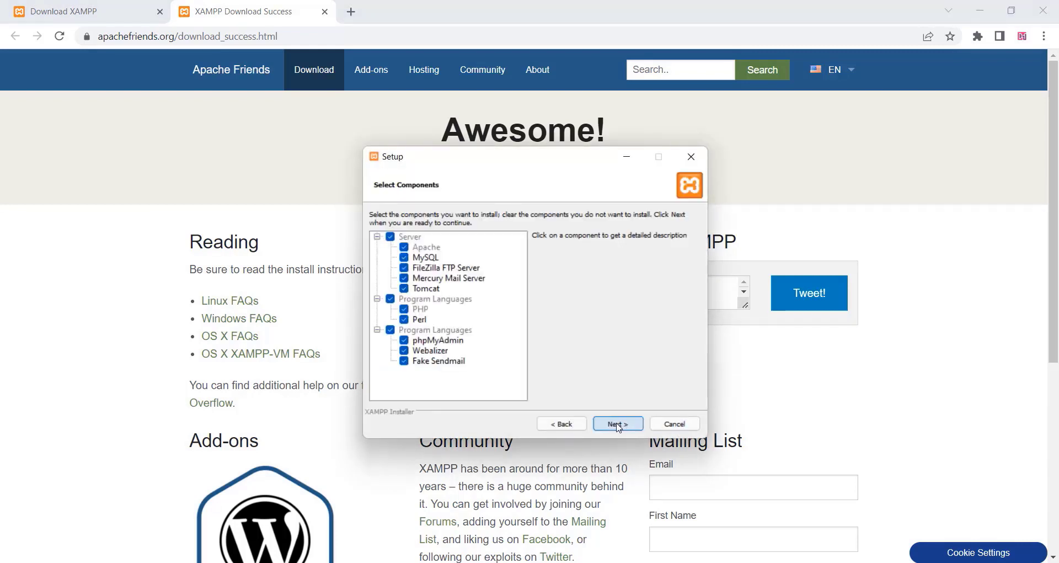
left_click(618, 423)
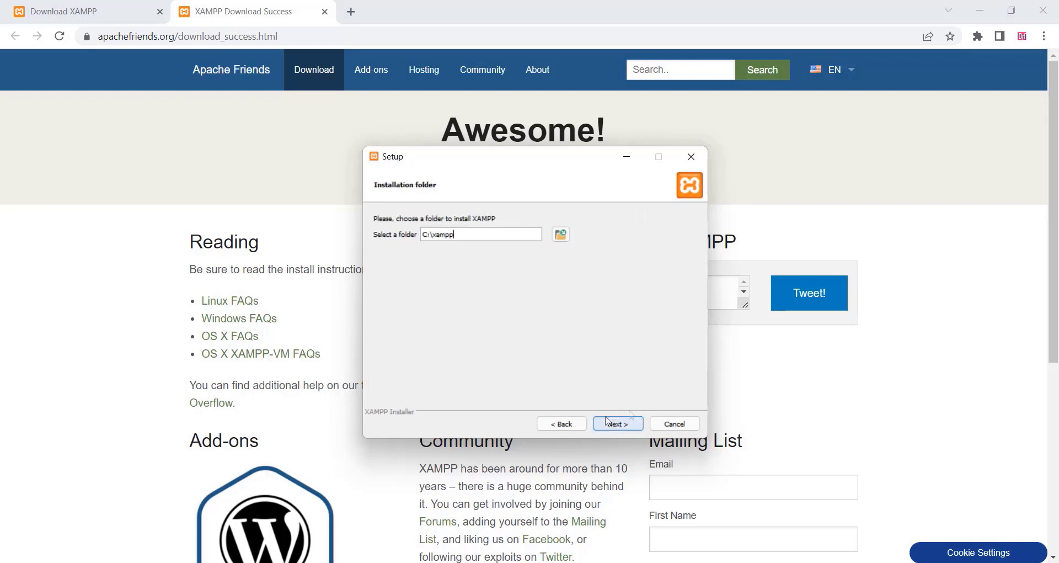
left_click(622, 427)
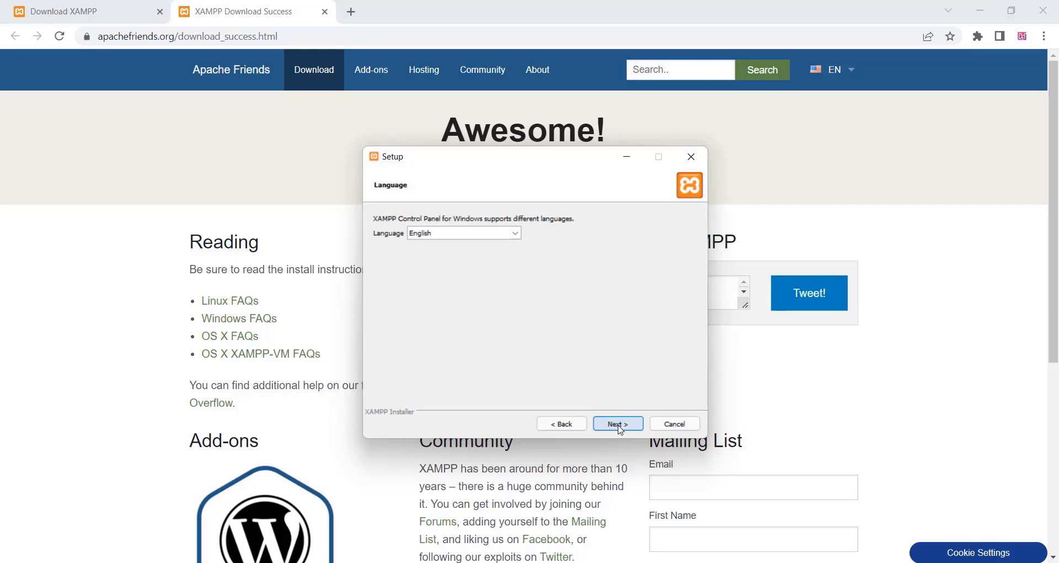
left_click(619, 423)
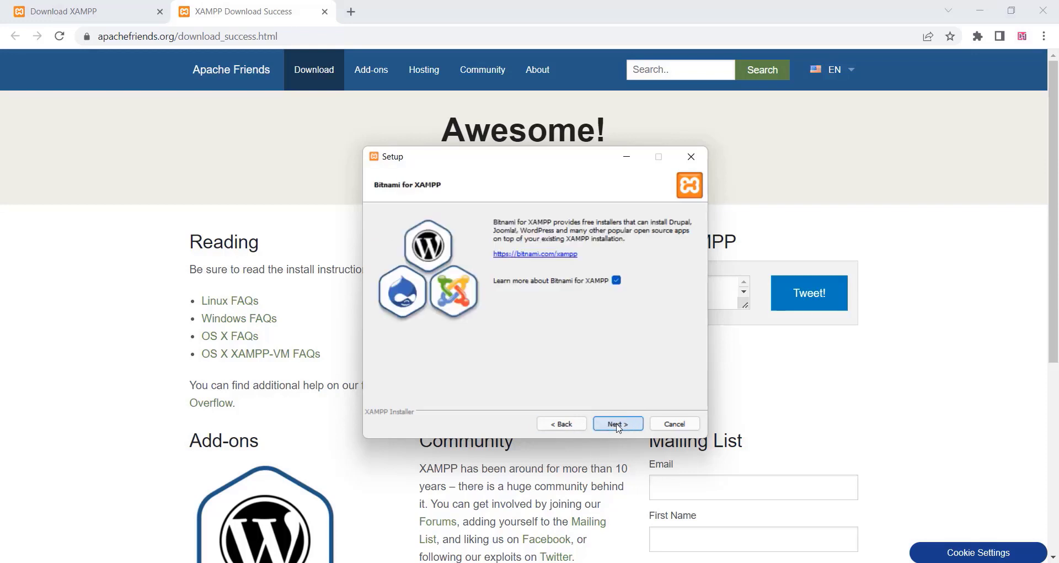
left_click(619, 427)
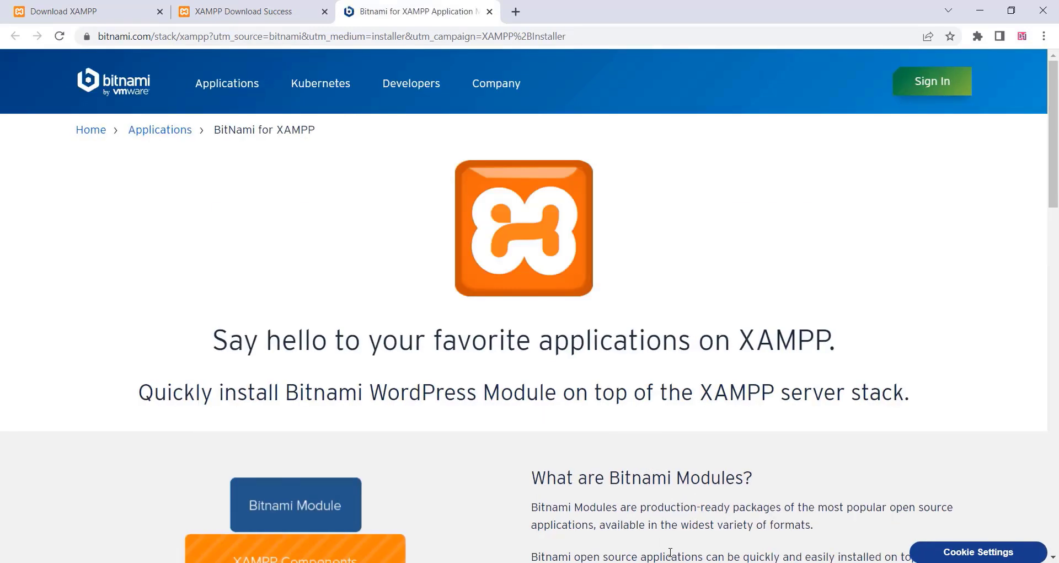
Look over the Bitnami page for the modules offered for XAMPP
scroll(611, 444, "down", 4)
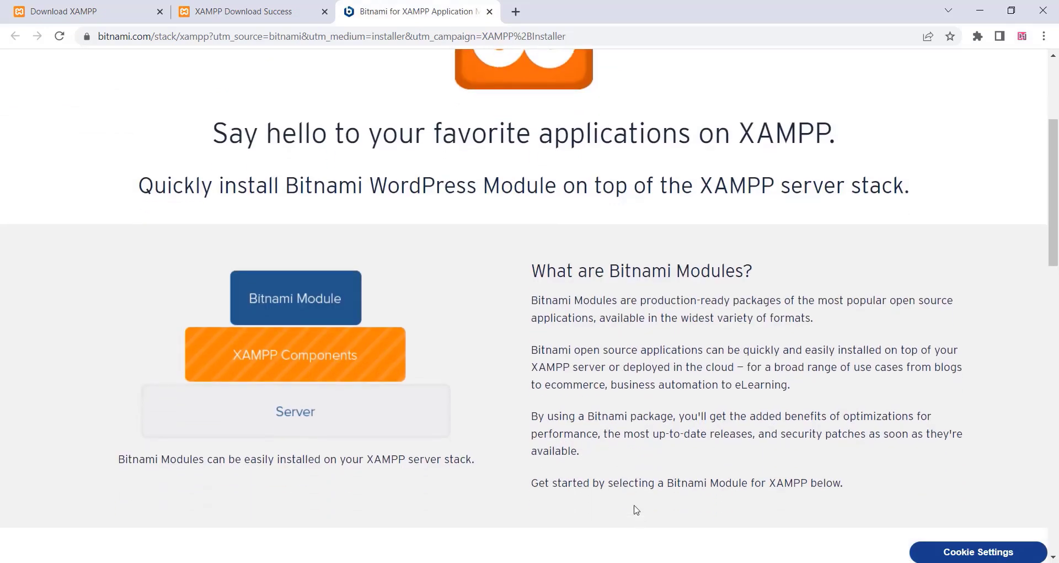
scroll(640, 505, "down", 8)
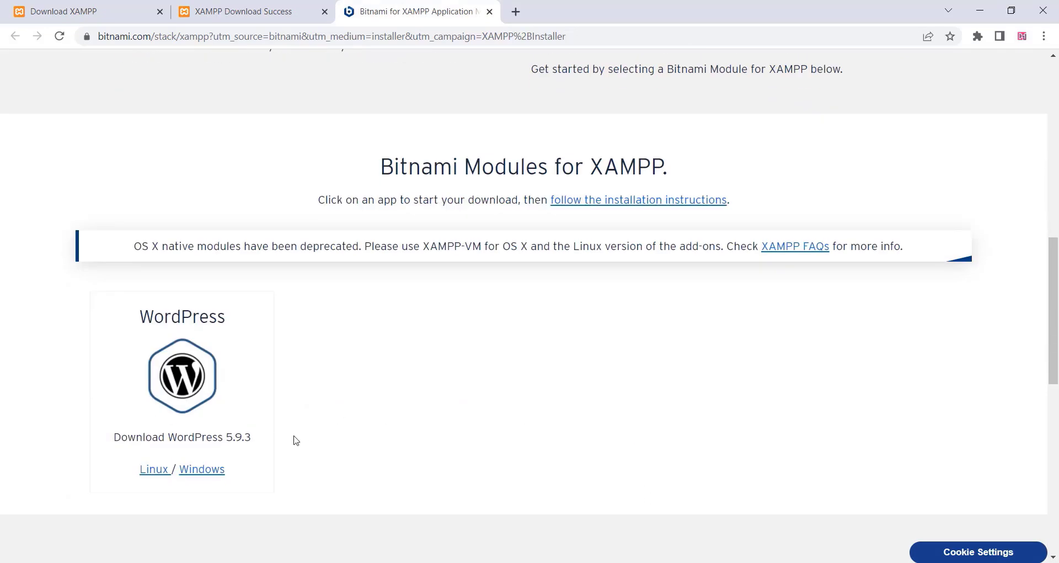
scroll(328, 436, "up", 12)
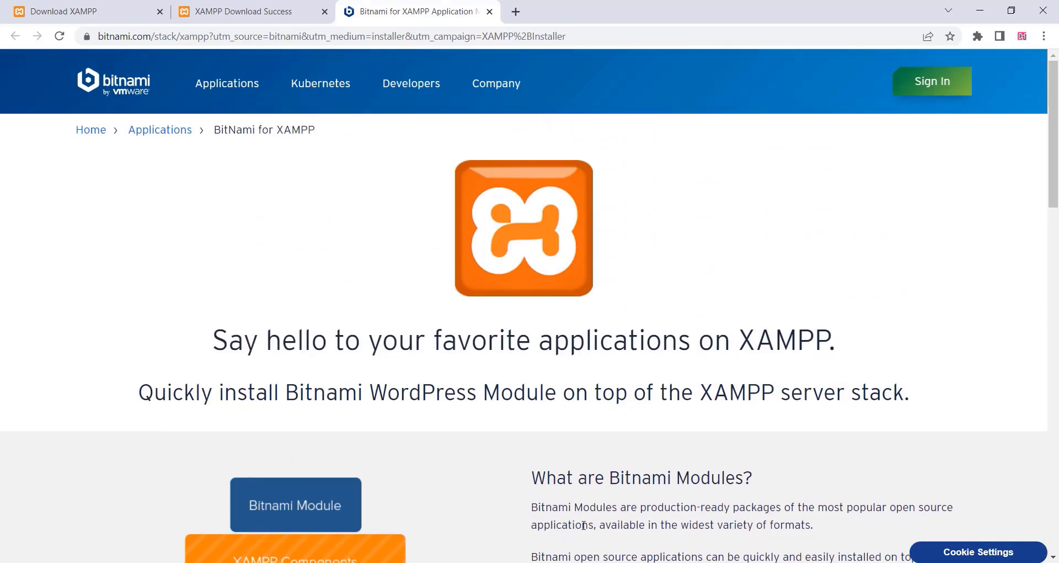
Return to the XAMPP setup, run the installation and allow Apache HTTP Server through the firewall on public networks
key("alt+Tab")
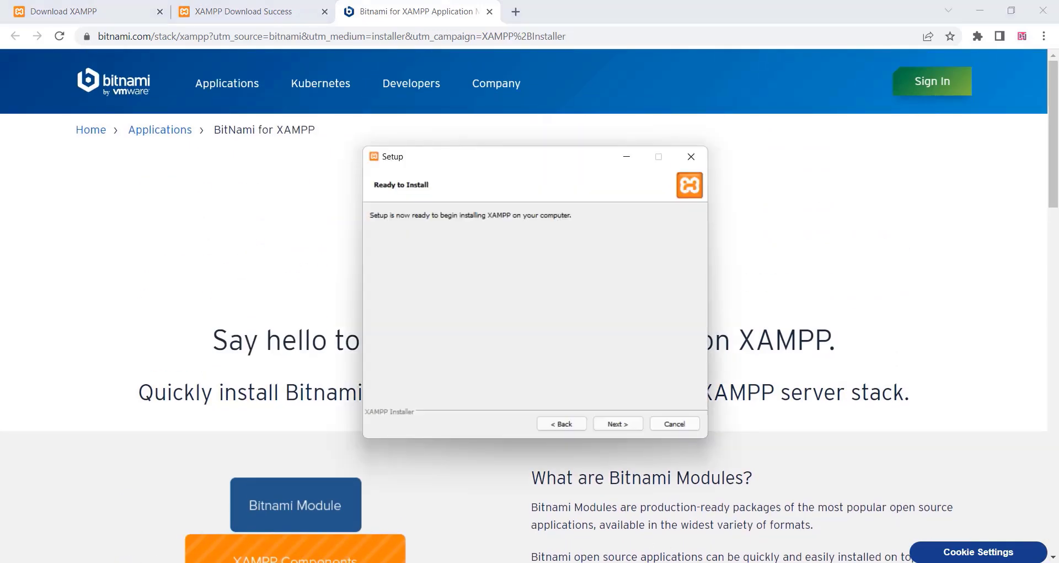
left_click(627, 428)
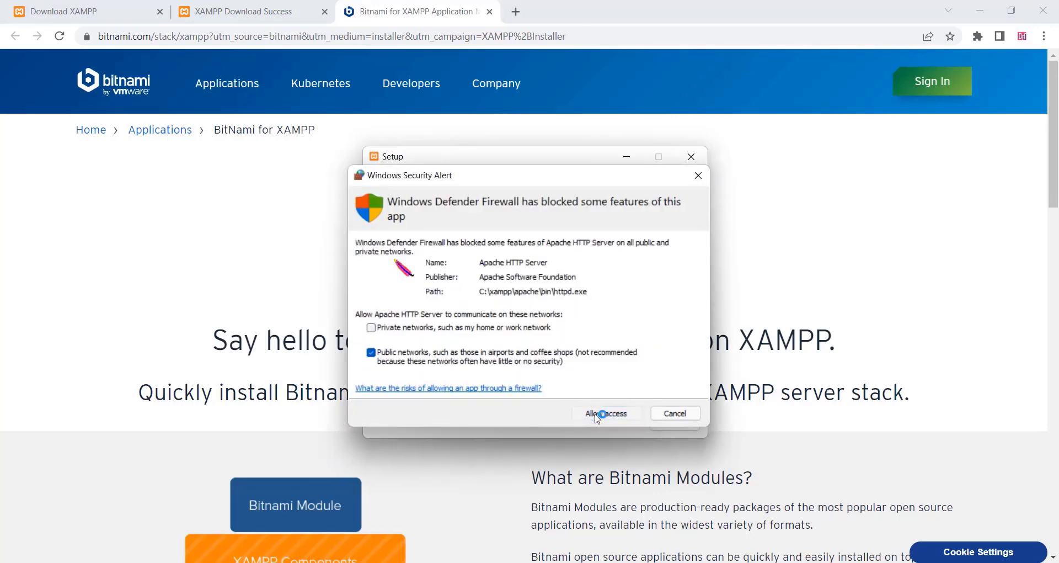
left_click(598, 414)
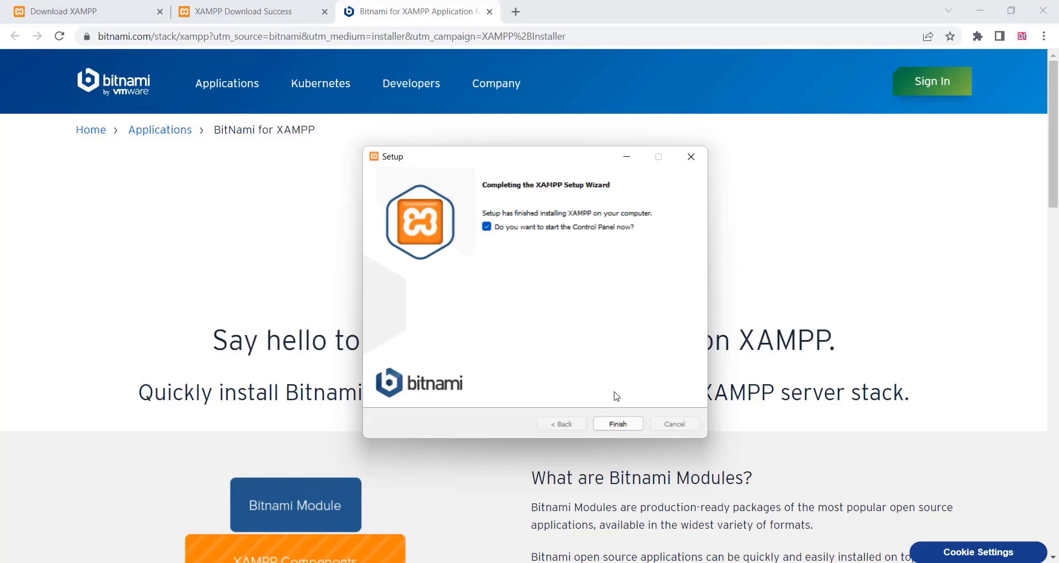
Finish the XAMPP setup with the Control Panel launched and start the Apache module
left_click(618, 424)
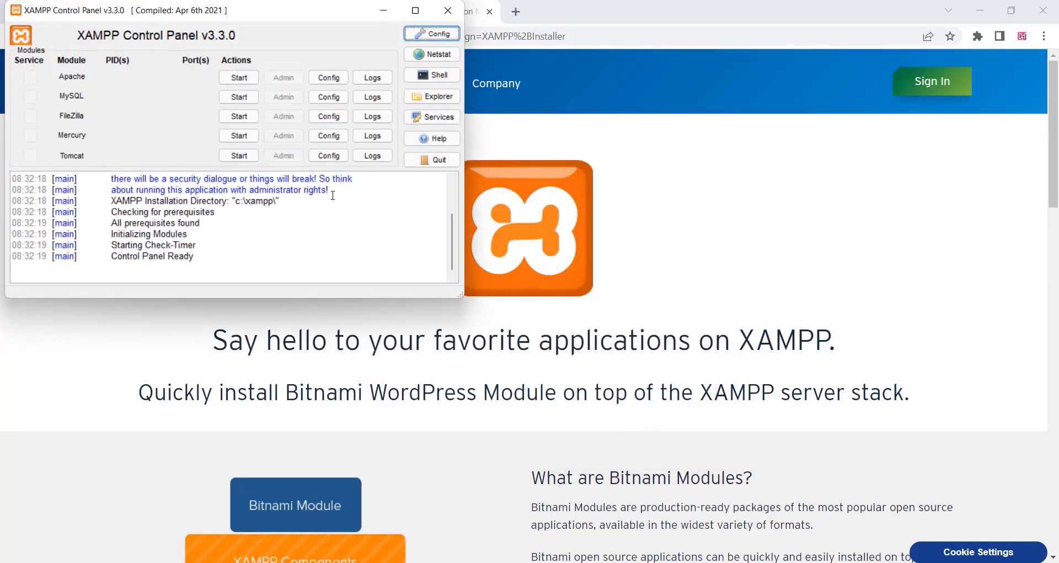
left_click(244, 81)
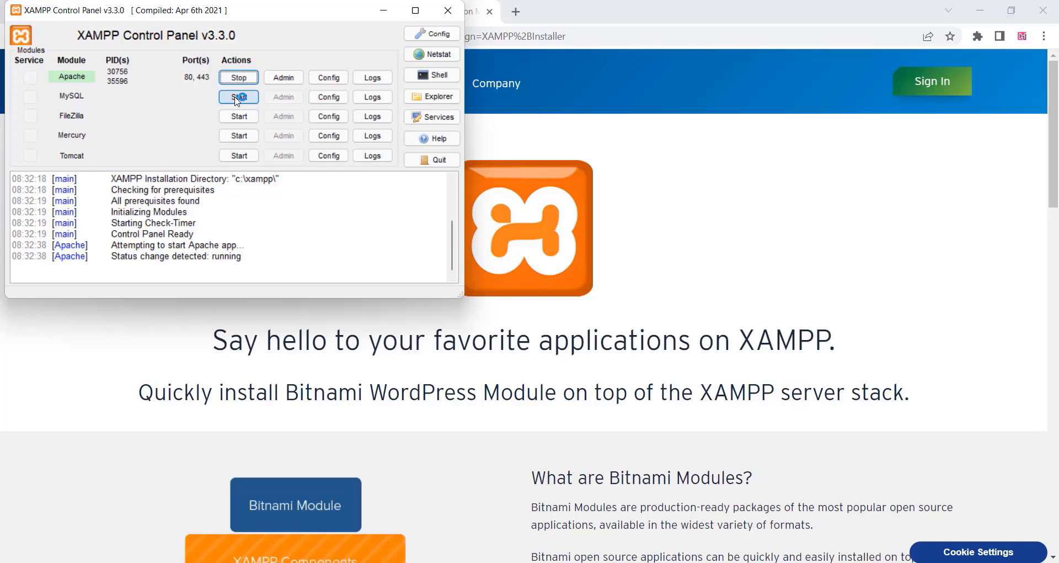
Start the MySQL and FileZilla modules and allow mysqld and FileZilla Server through the firewall on public networks
left_click(237, 98)
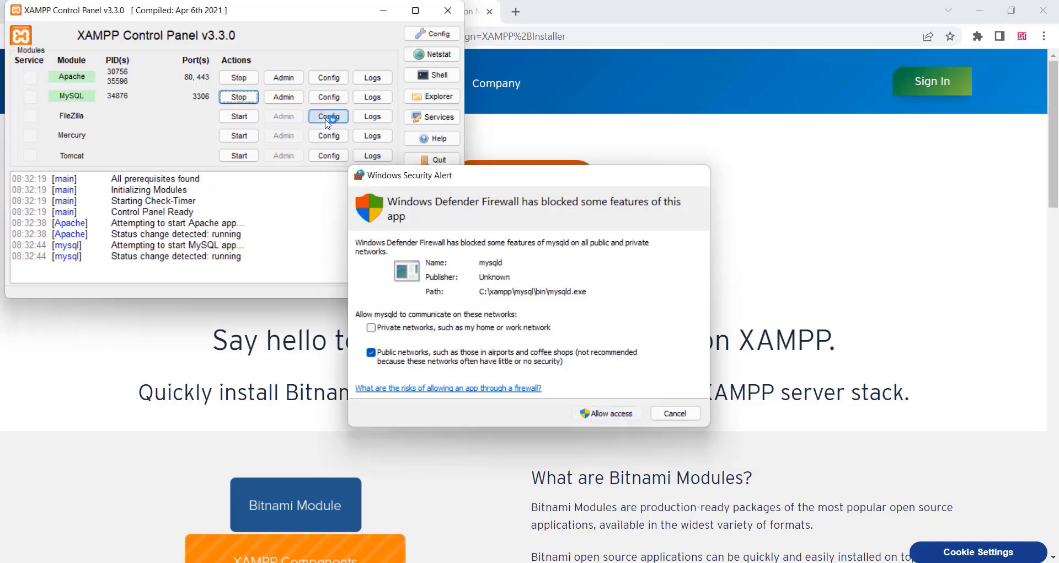
key("Return")
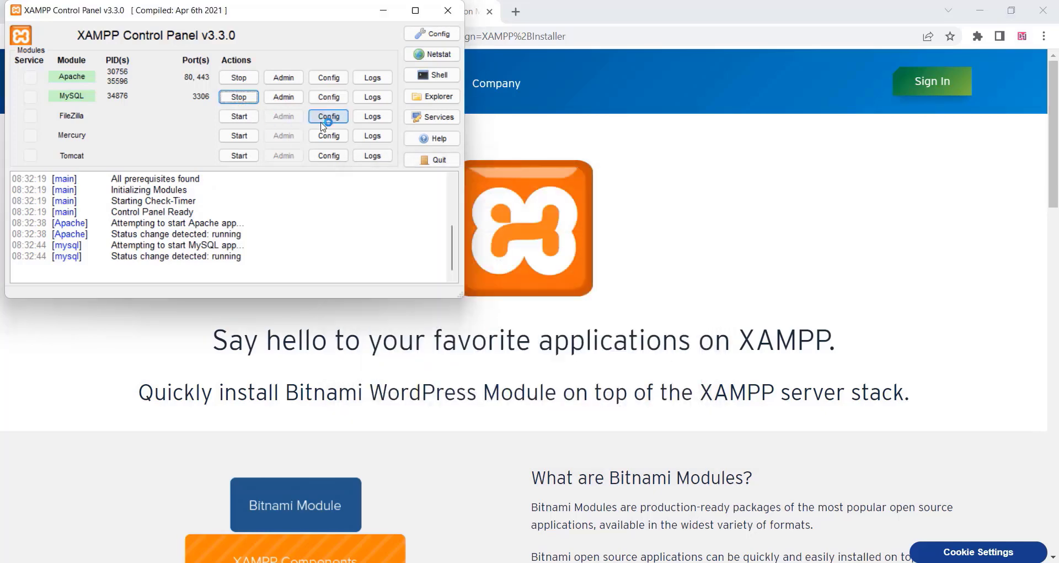
left_click(239, 117)
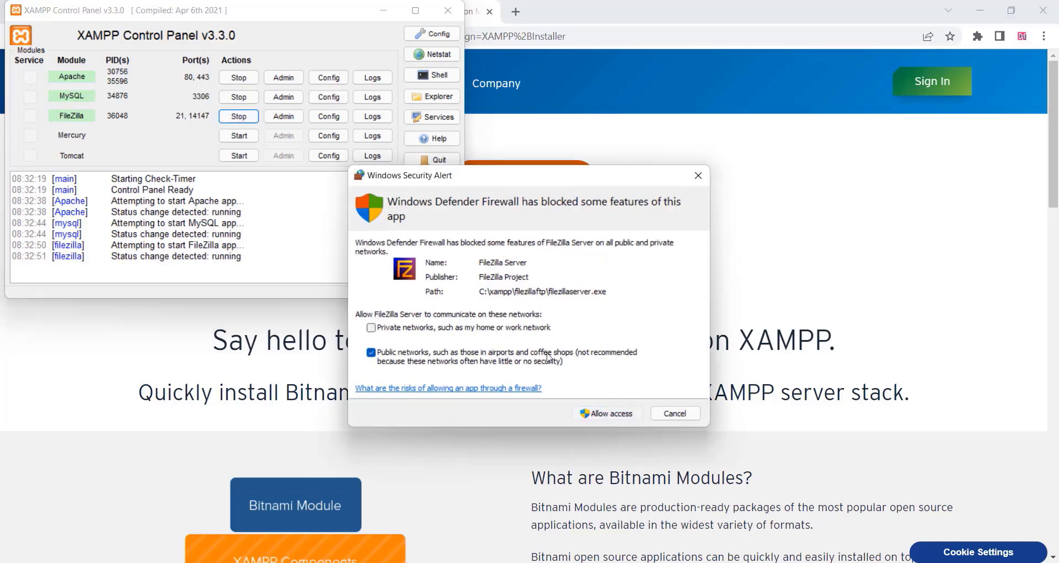
key("Return")
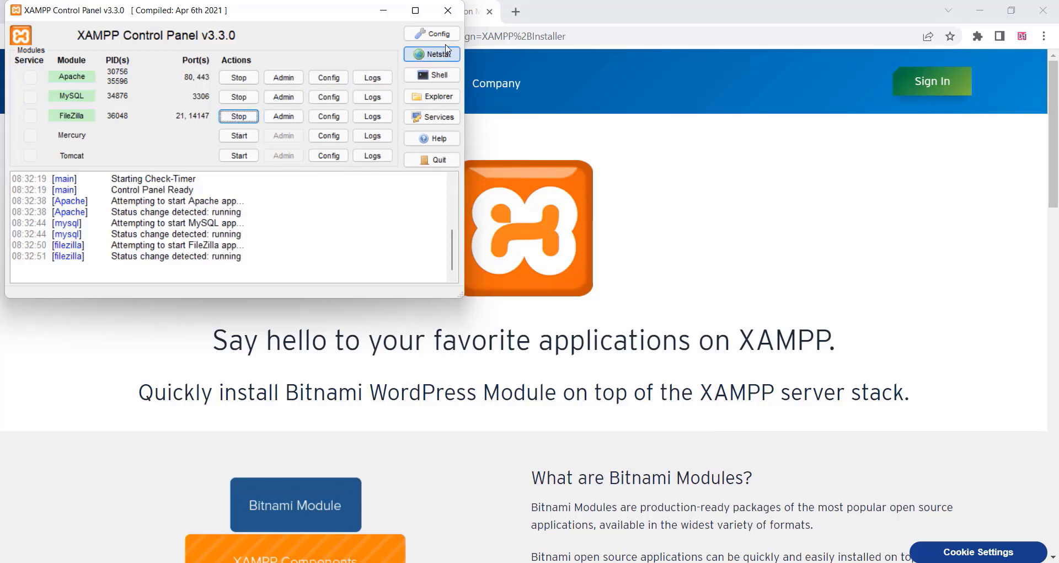
Find the XAMPP Control Panel through the Windows search and pin it to the taskbar
left_click(445, 117)
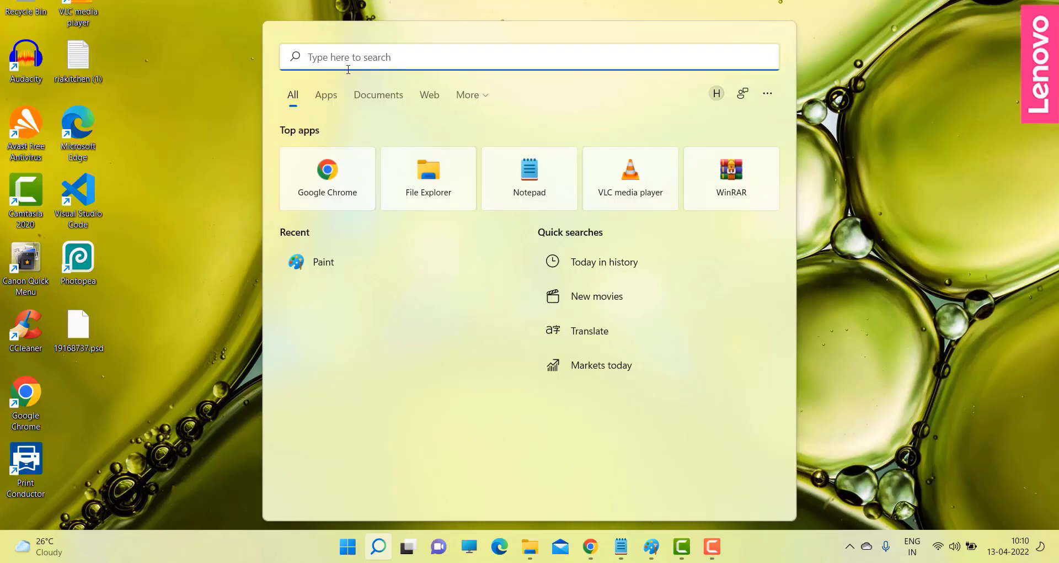
type("XA")
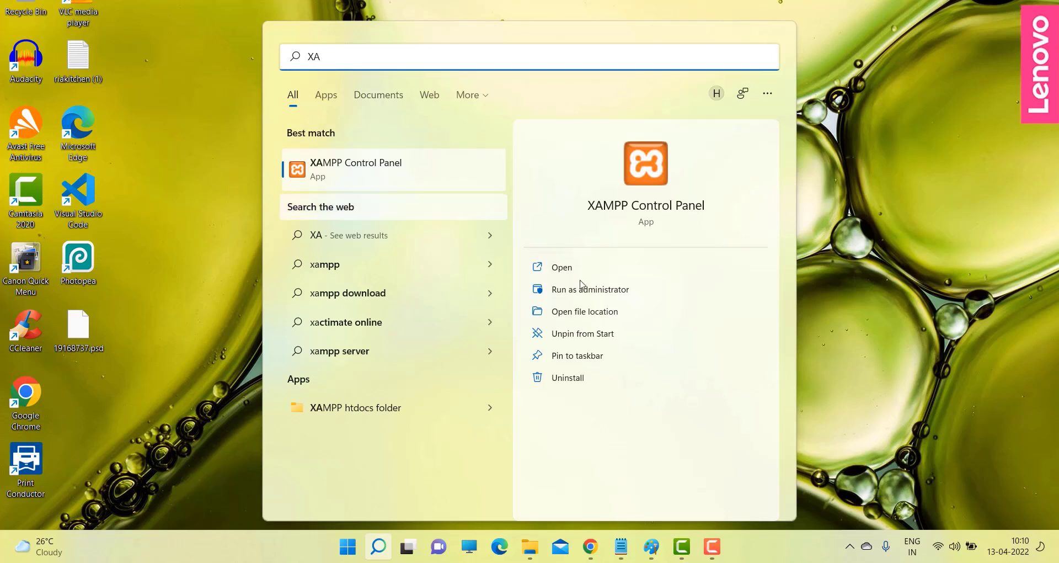
left_click(589, 358)
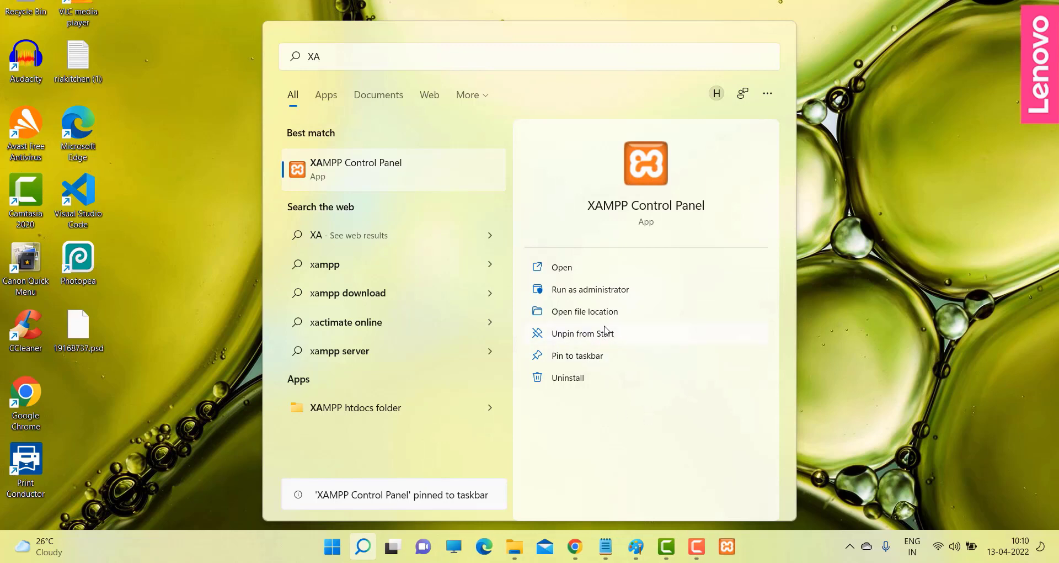
Open the XAMPP Control Panel and start its MySQL and FileZilla modules
left_click(559, 269)
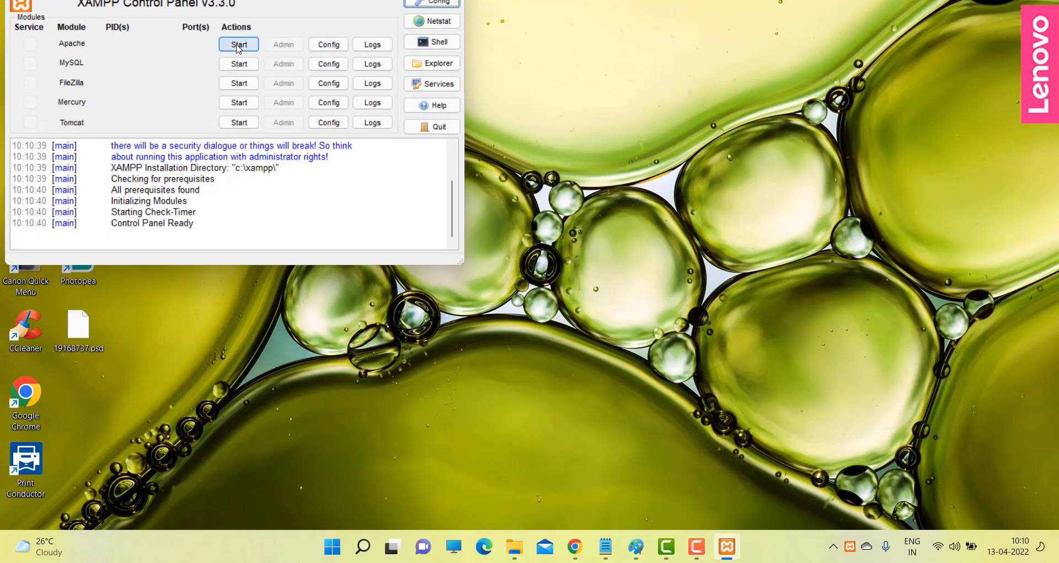
left_click(239, 64)
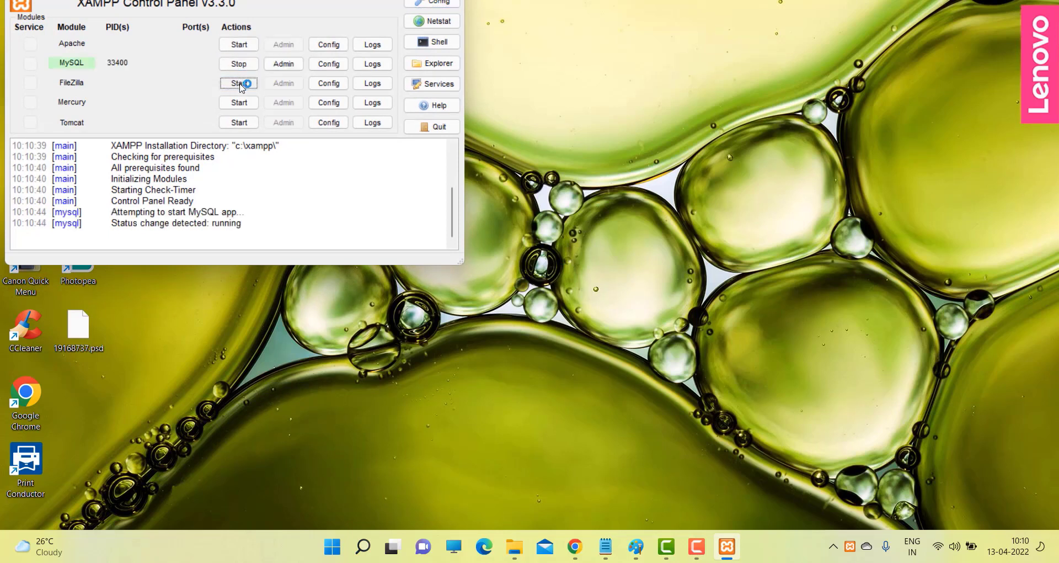
left_click(239, 83)
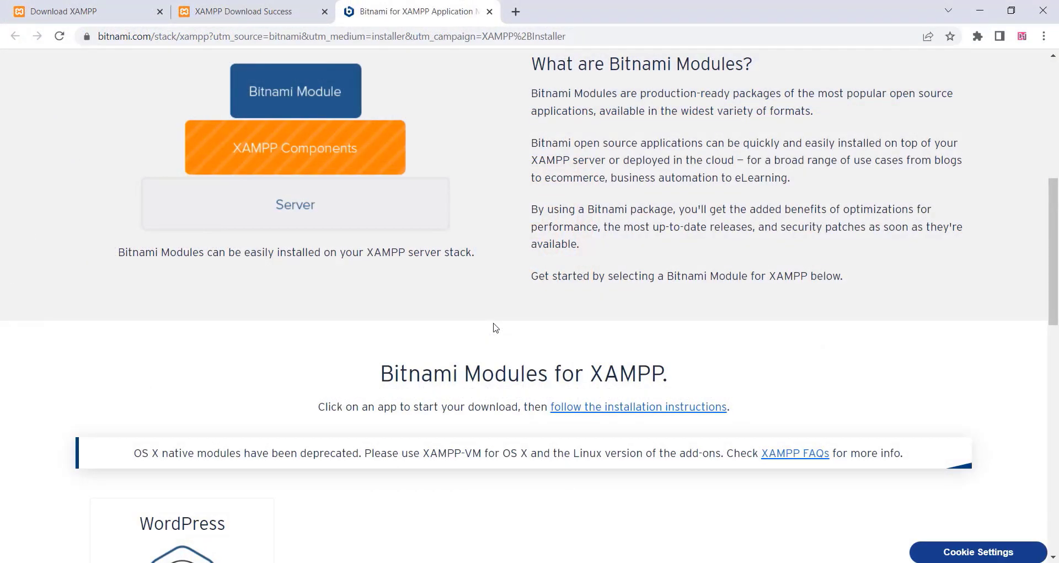
Download the WordPress 5.9.3 module for Windows from the Bitnami page without signing in
scroll(496, 328, "down", 5)
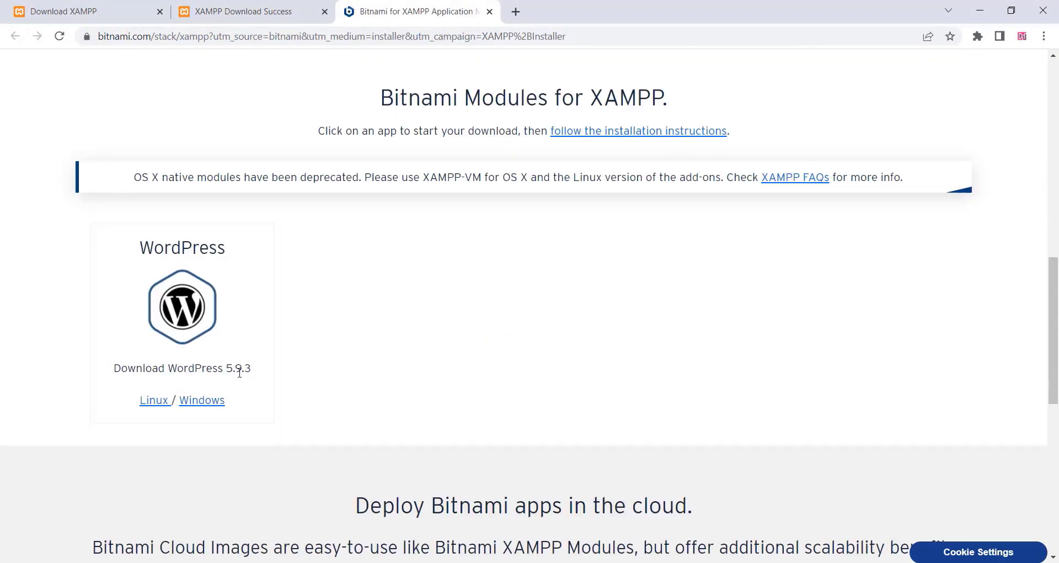
left_click(211, 407)
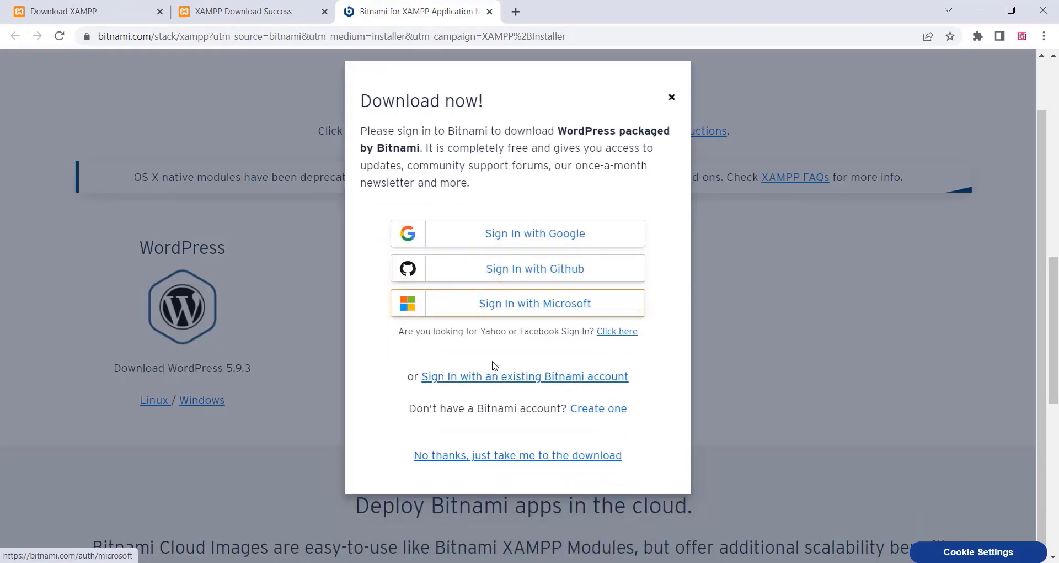
left_click(510, 457)
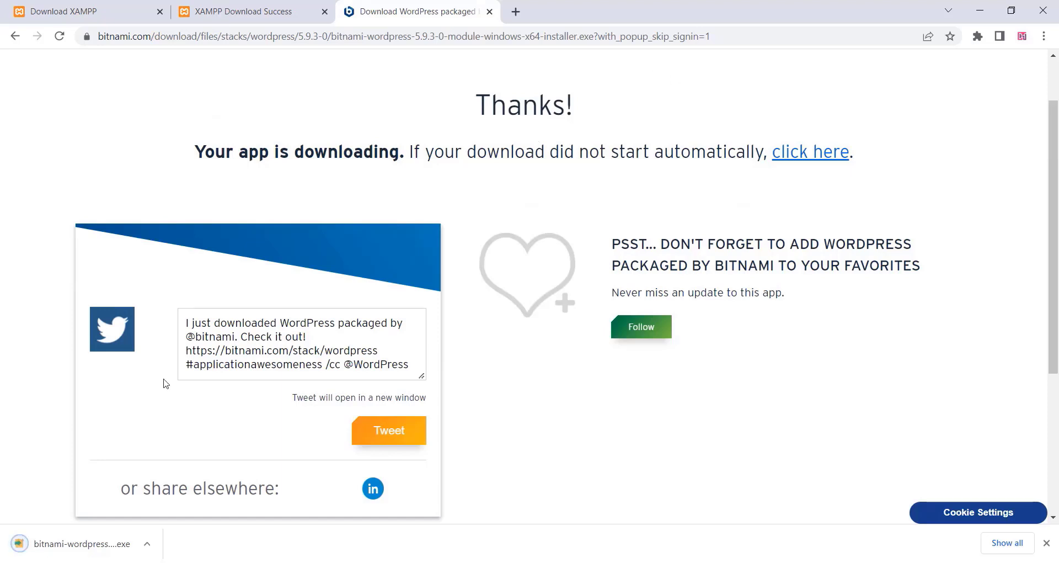
Launch the downloaded WordPress module installer and set English as the language and C:\xampp as the installation folder
left_click(89, 546)
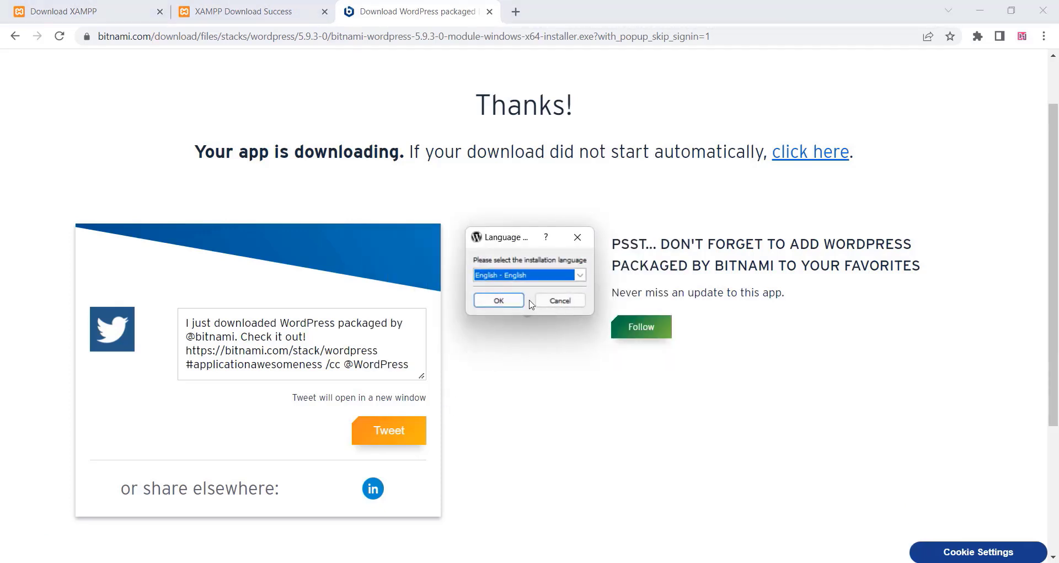
left_click(508, 302)
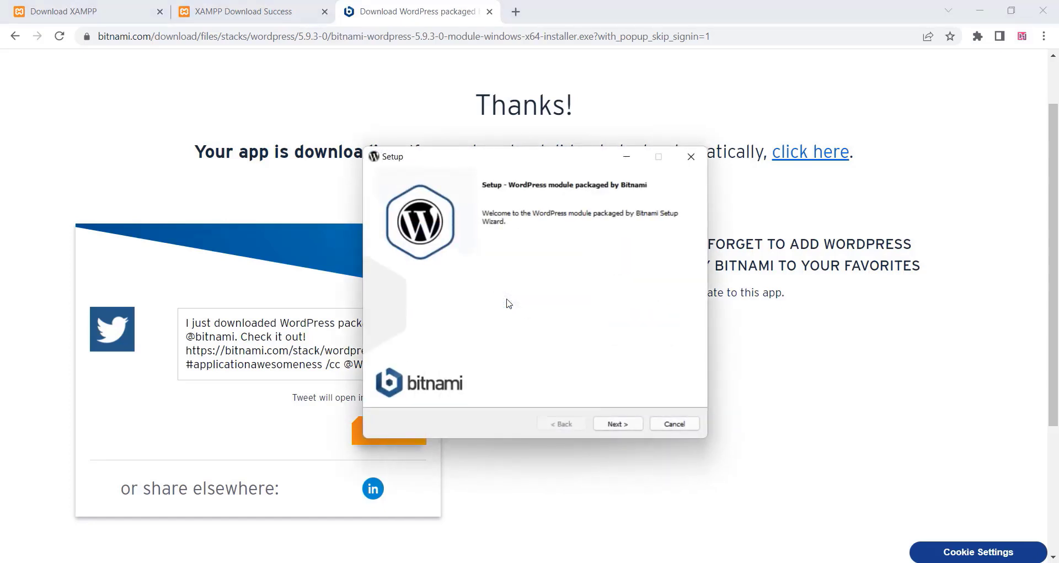
left_click(613, 427)
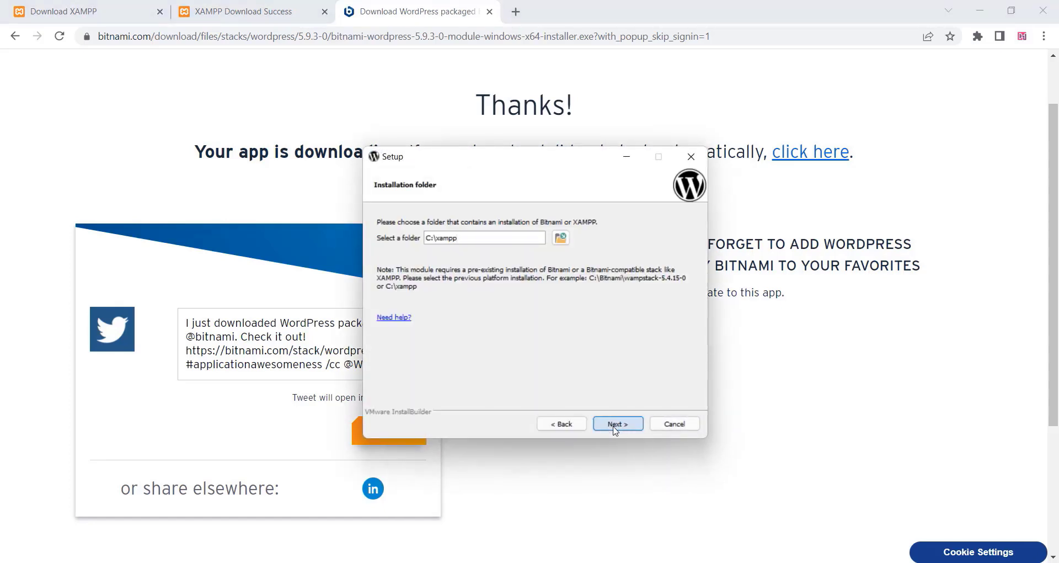
left_click(615, 424)
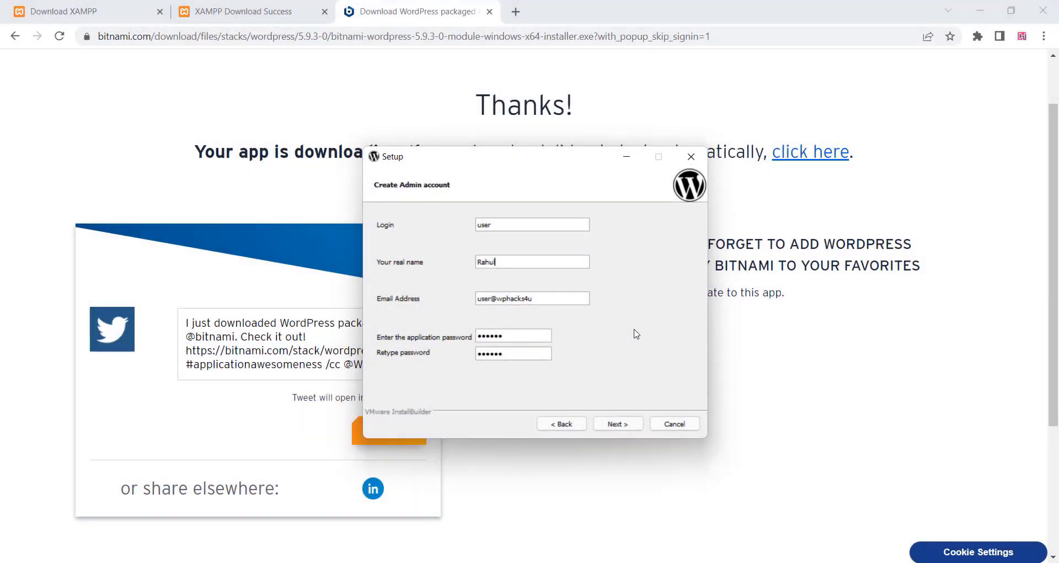
Complete the admin account with login, real name, e-mail address and application password, and set the blog name to Test web
left_click(616, 424)
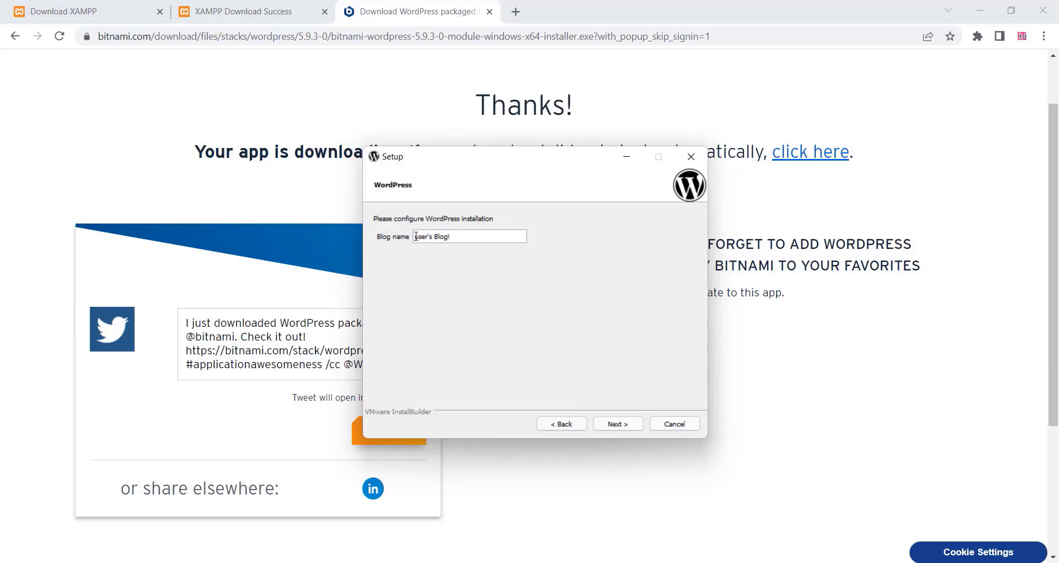
left_click_drag(415, 236, 460, 238)
type("Test web")
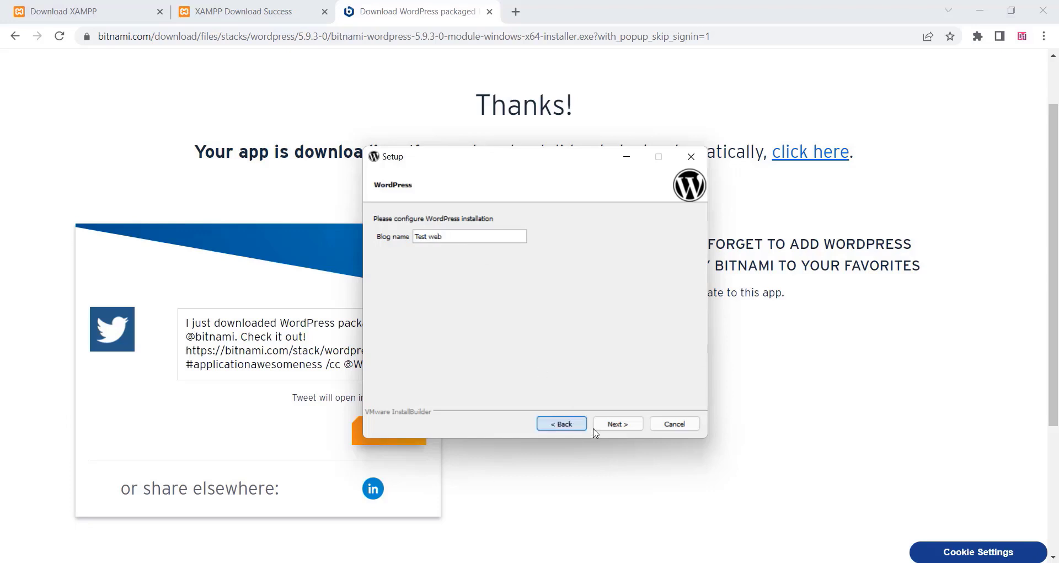
left_click(617, 424)
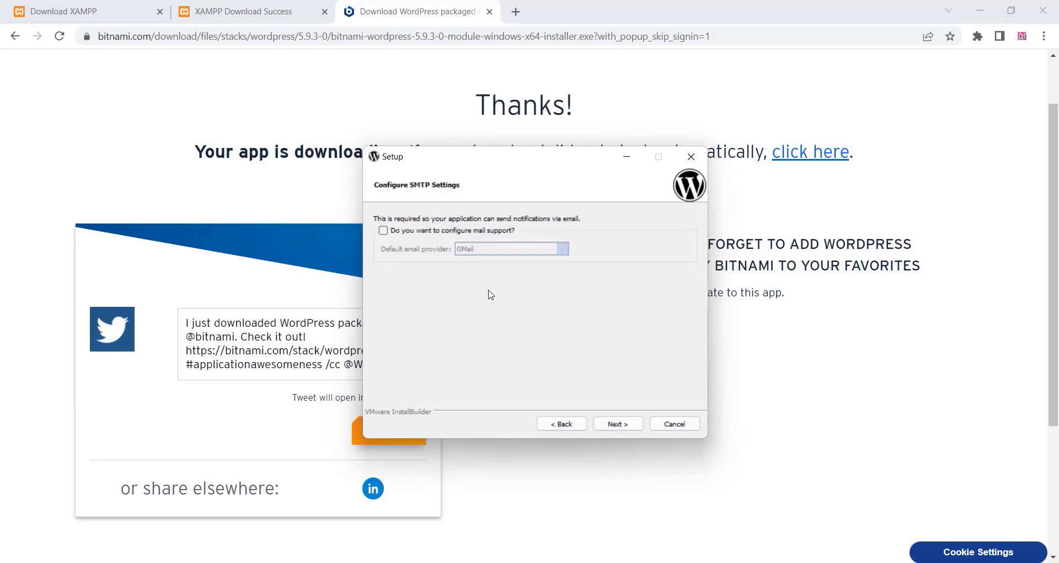
left_click(383, 231)
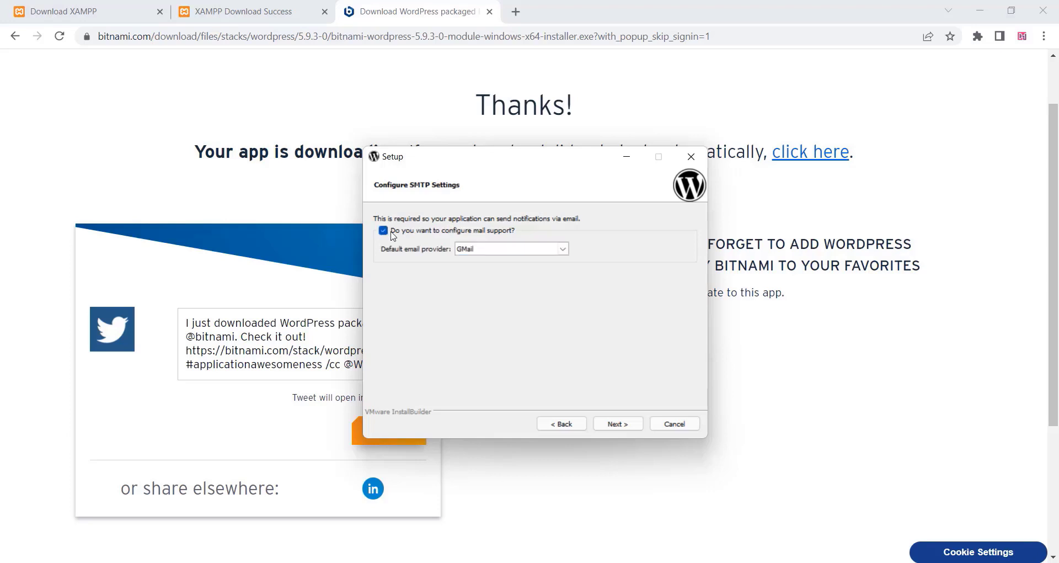
left_click(479, 250)
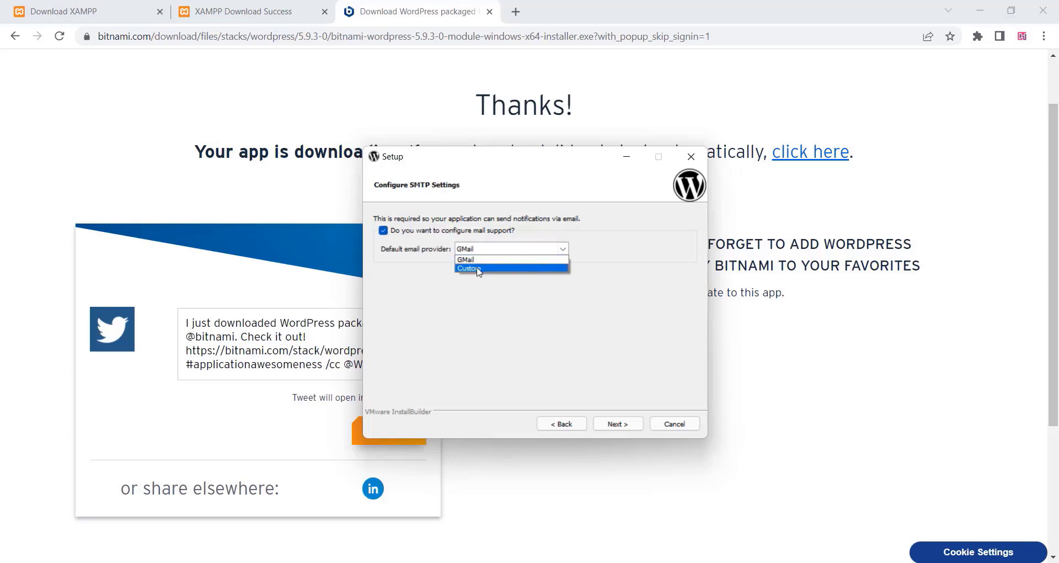
left_click(472, 268)
left_click(383, 231)
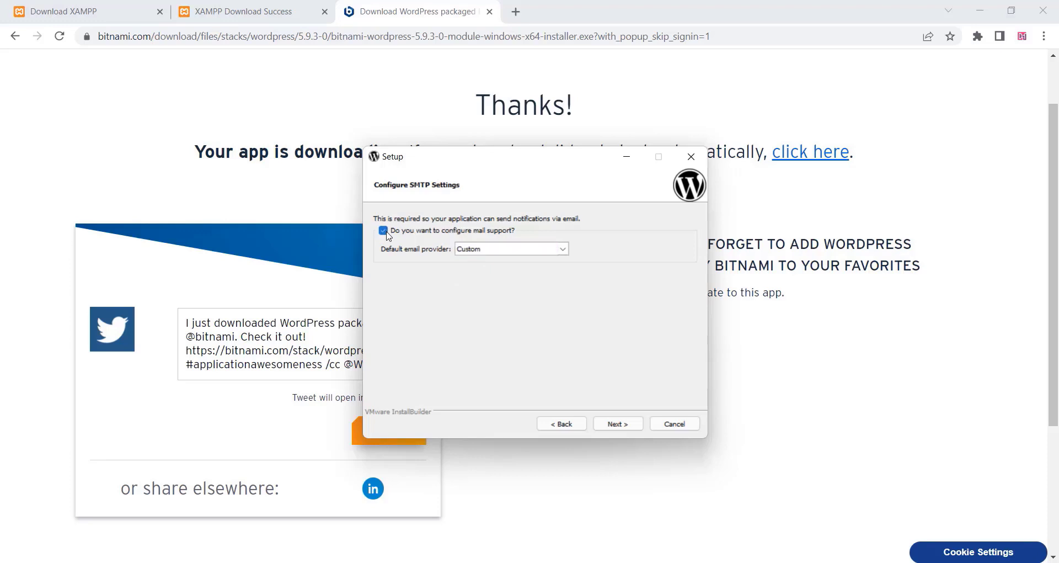
Install the WordPress module without mail support or cloud launch, and finish the setup with the option to launch WordPress enabled
left_click(620, 424)
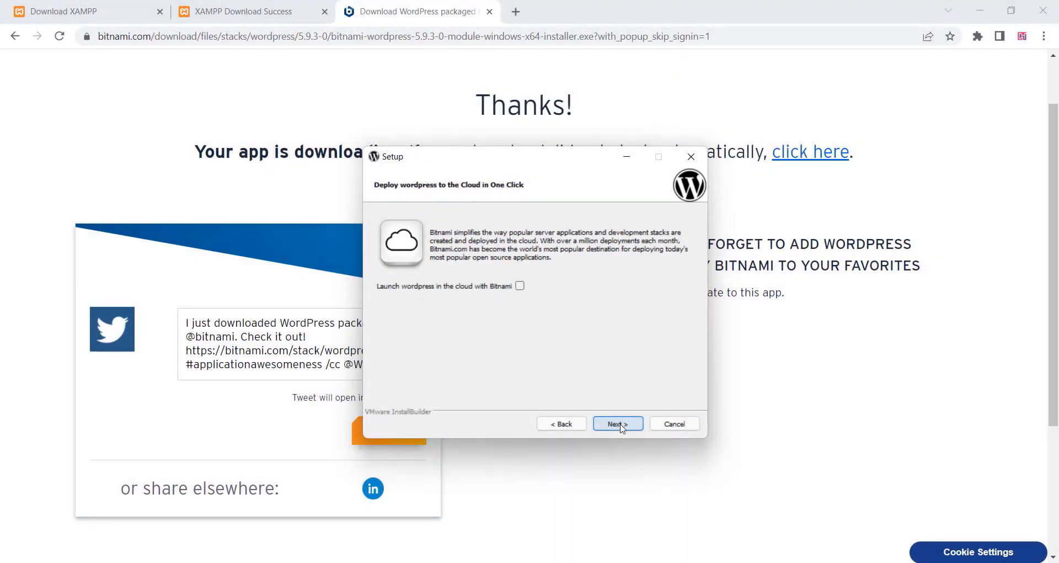
left_click(618, 423)
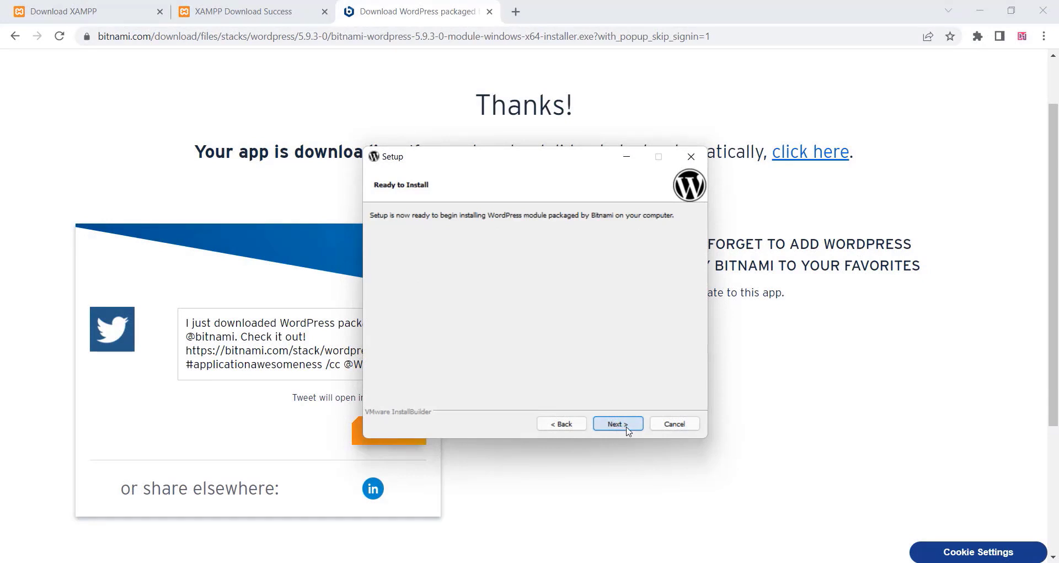
left_click(628, 428)
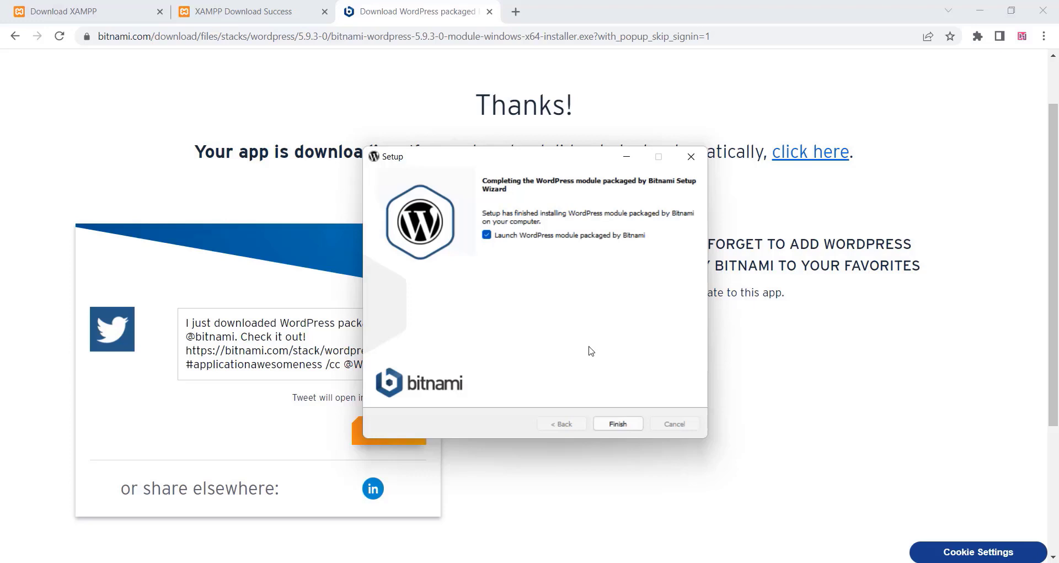
left_click(630, 426)
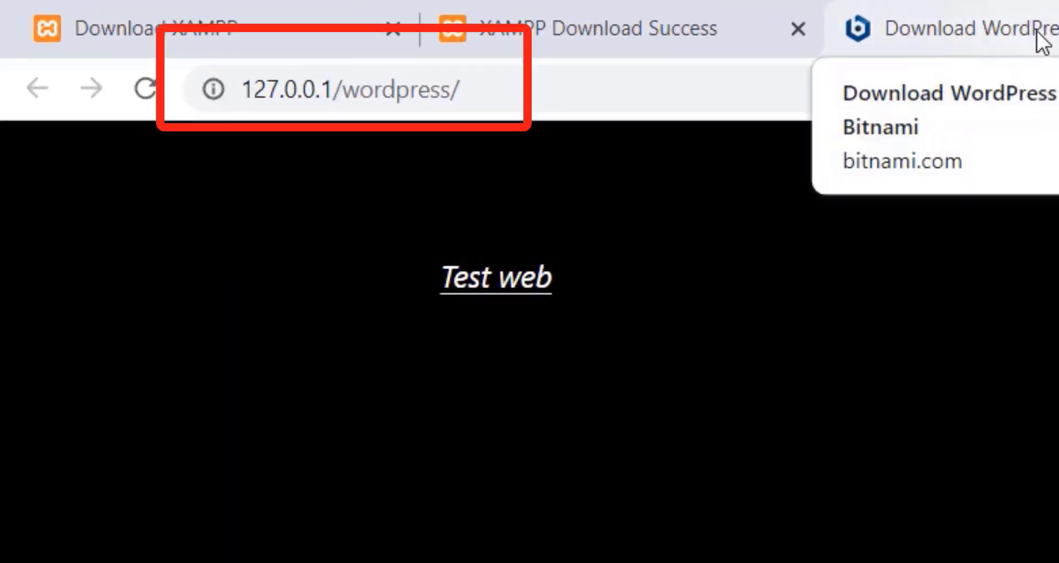
Shorten the local WordPress site's address to 127.0.0.1 and load the XAMPP dashboard
left_click(353, 90)
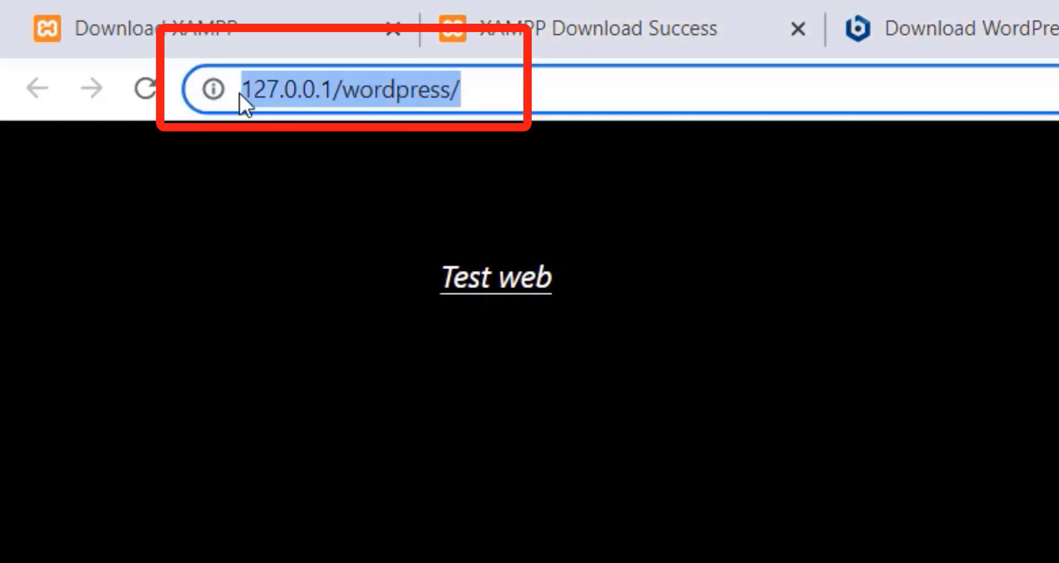
left_click(373, 88)
left_click(338, 90)
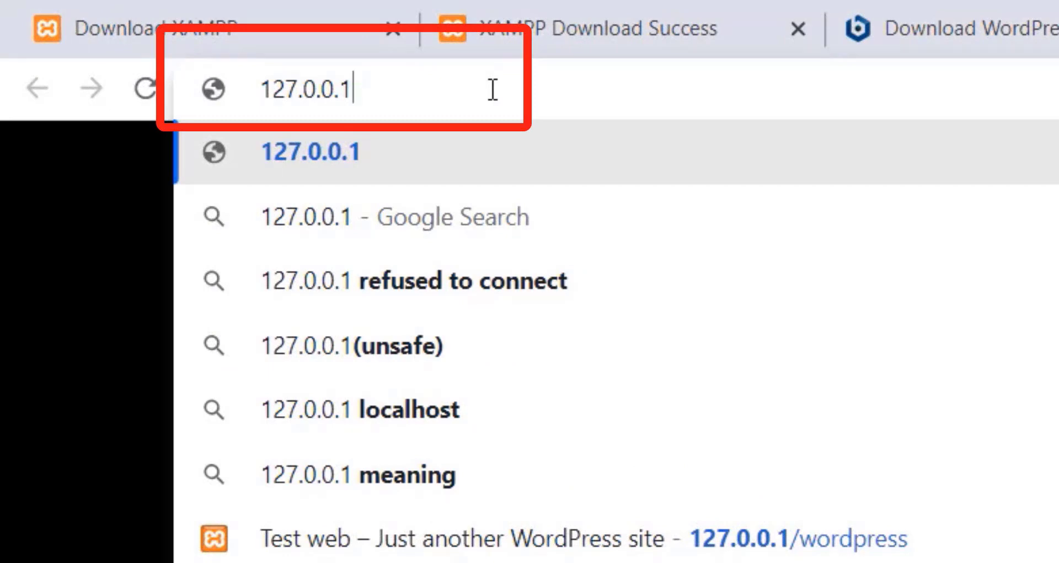
key("Return")
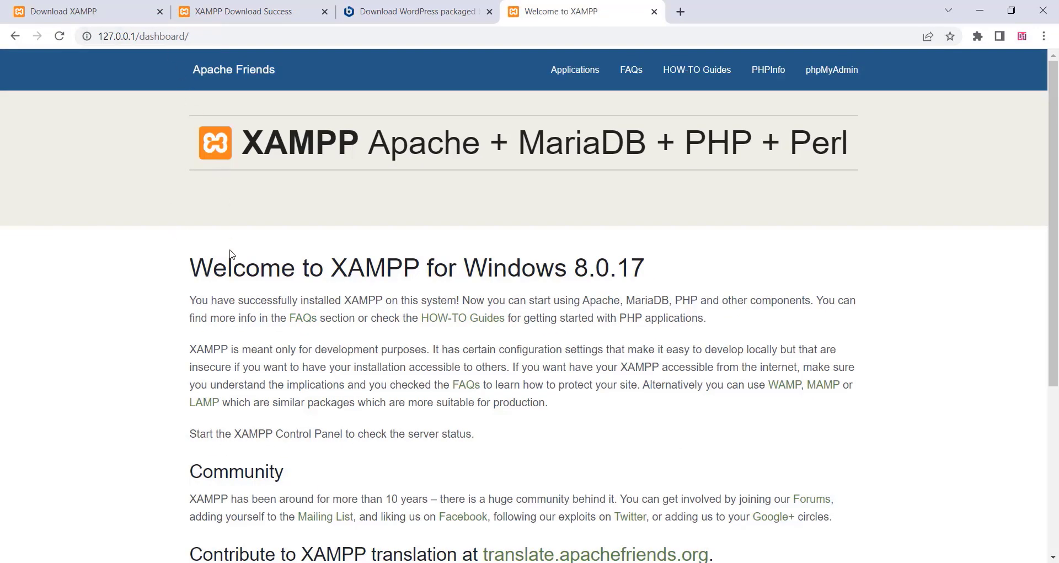
Look over the XAMPP dashboard, open the WordPress site from its Applications page and select the site's address
scroll(232, 269, "down", 5)
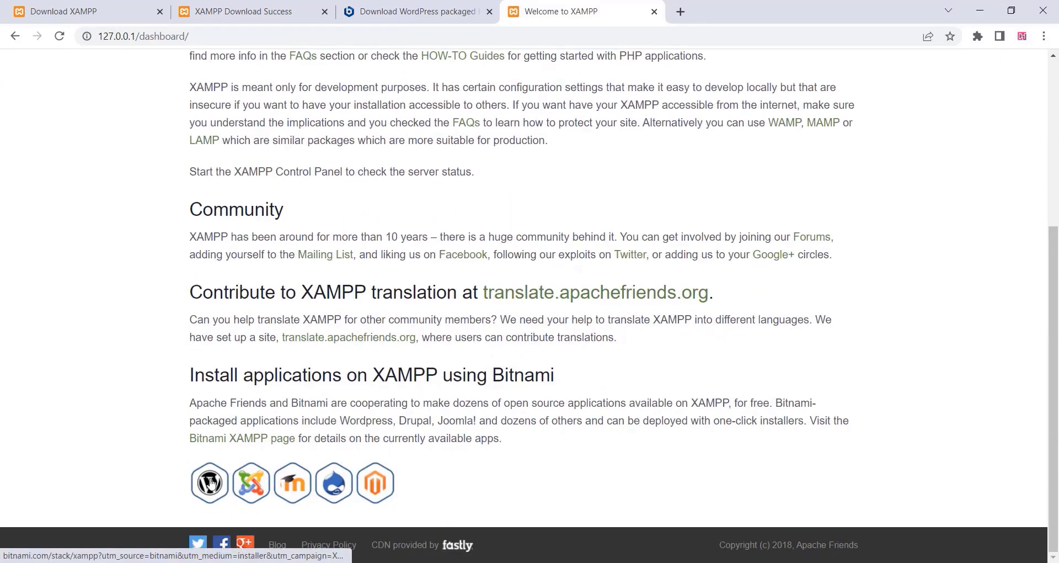
scroll(209, 483, "up", 5)
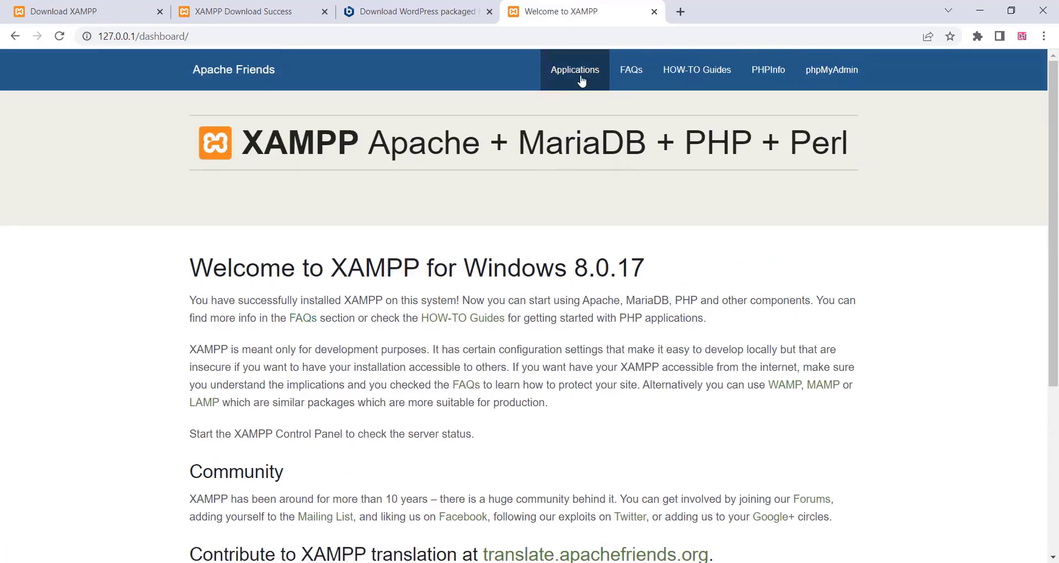
left_click(581, 81)
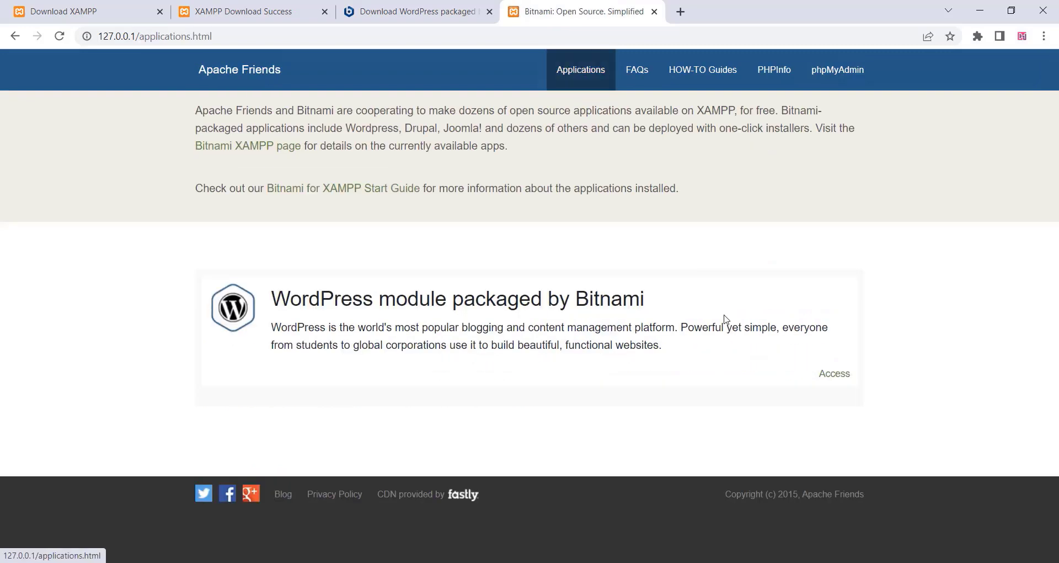
left_click(837, 374)
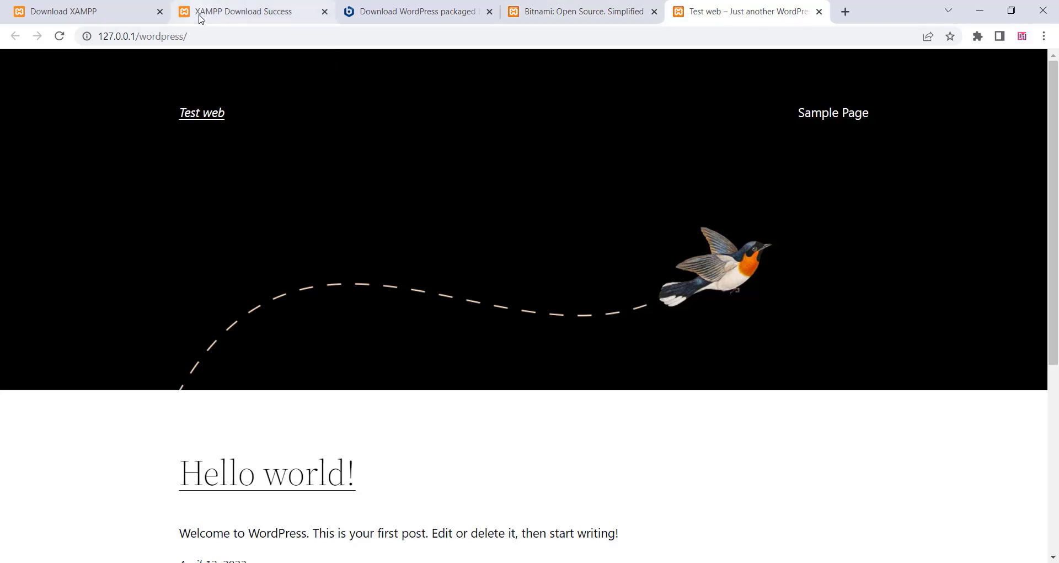
left_click(194, 37)
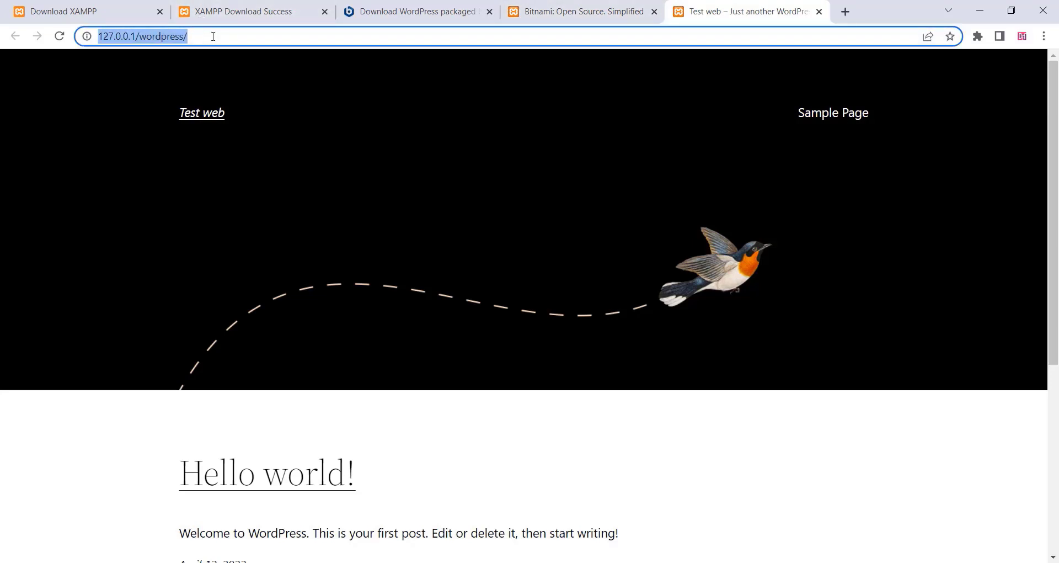
Load the WordPress admin area at 127.0.0.1/wordpress/wp-admin
left_click(225, 37)
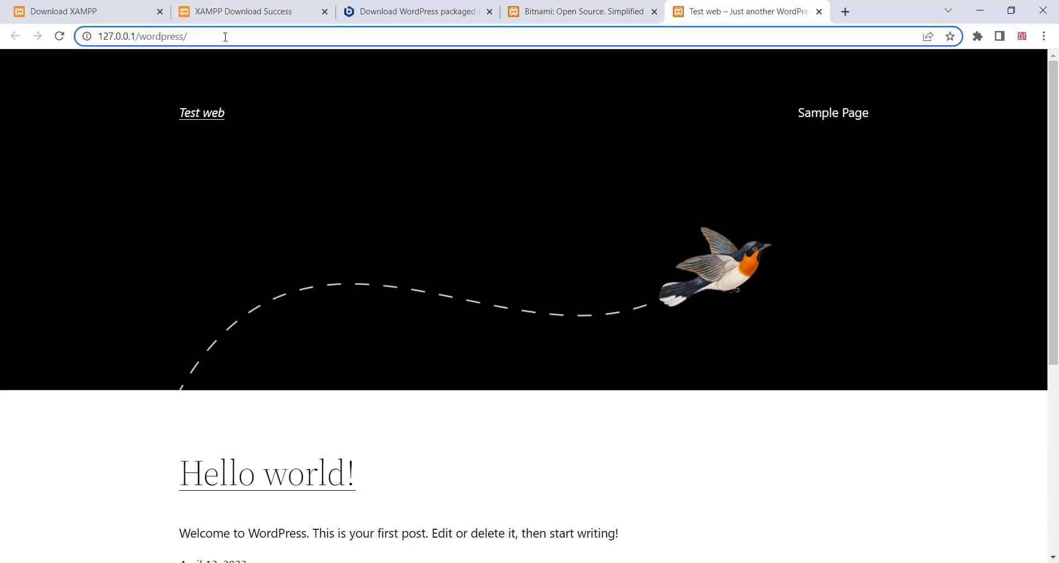
type("wp")
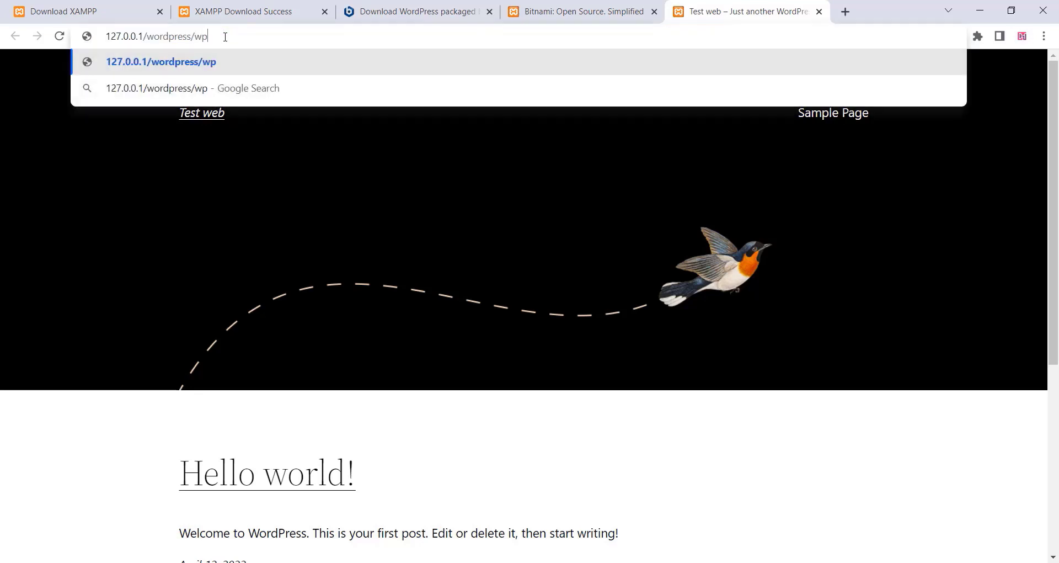
type("-admin")
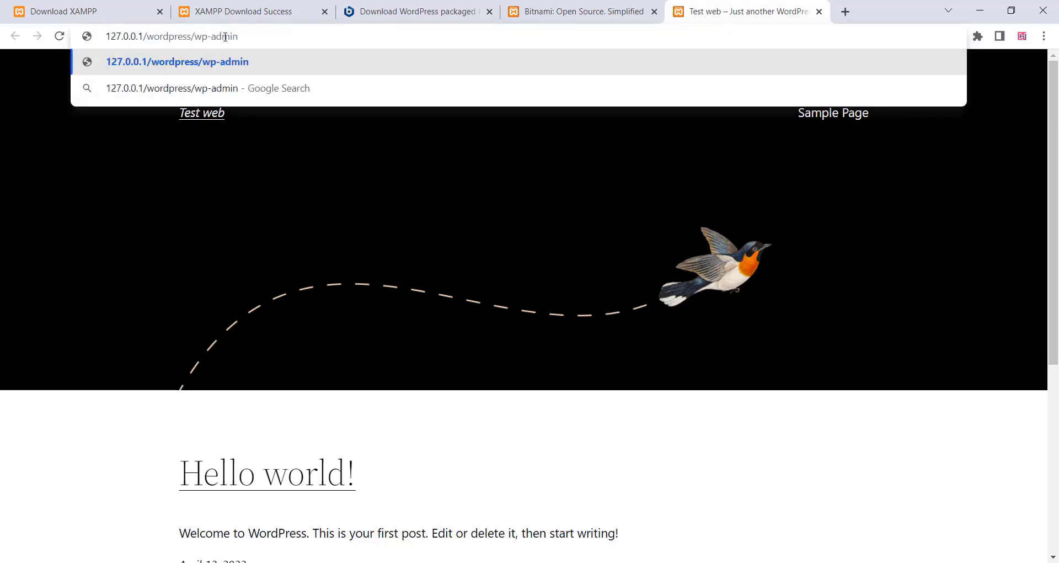
key("Return")
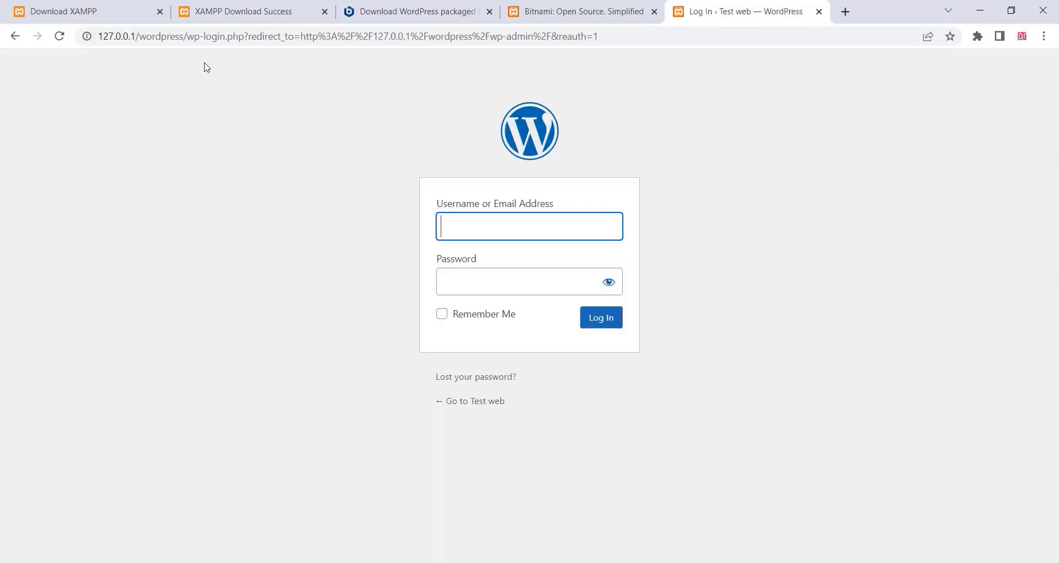
Log in to the WordPress admin with the username user and the account password
type("user")
key("Tab")
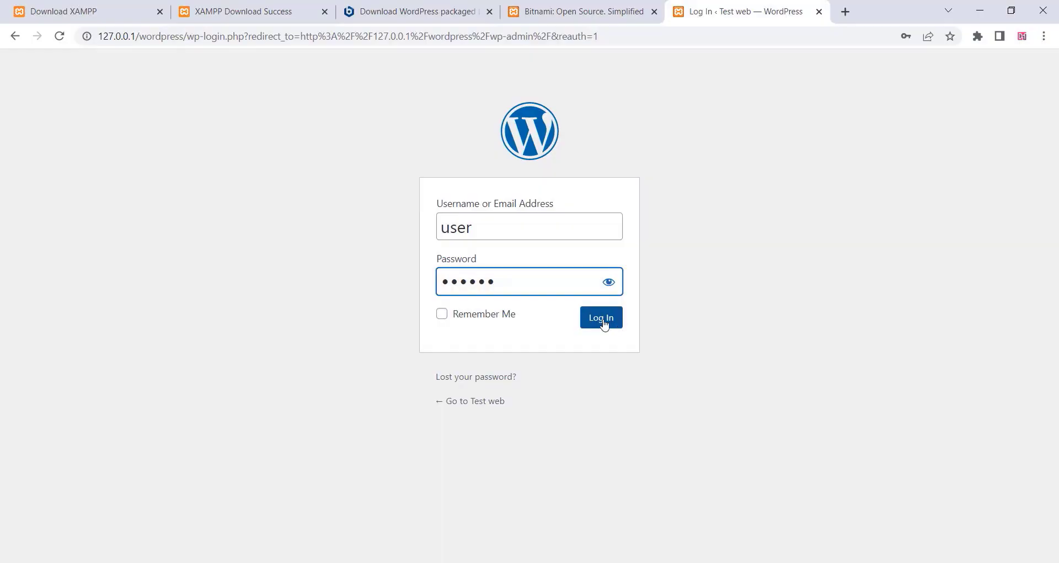
left_click(601, 318)
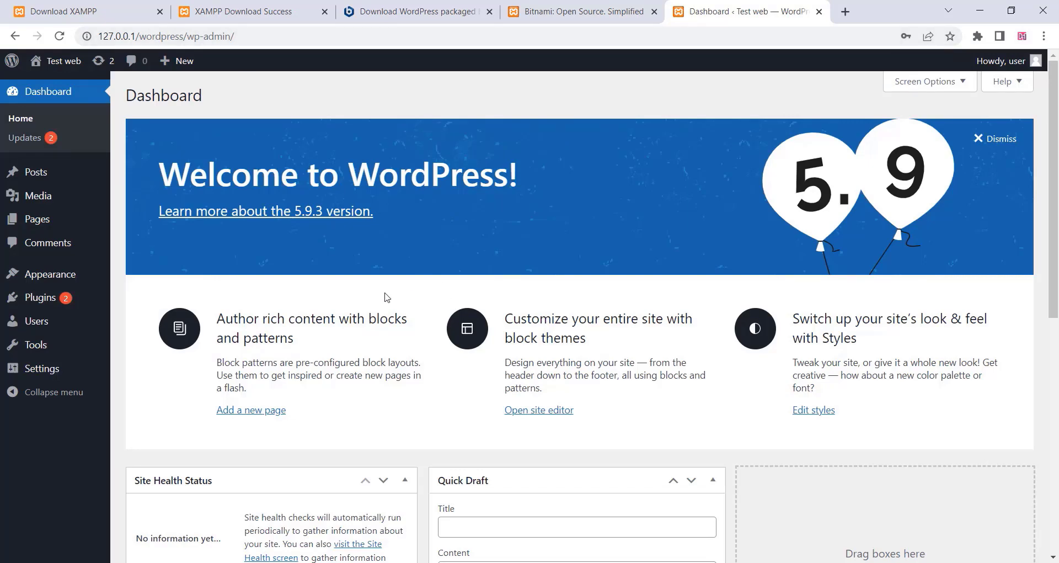
Open the Test web site from the WordPress dashboard in a separate browser tab and look through its front page
scroll(384, 297, "down", 6)
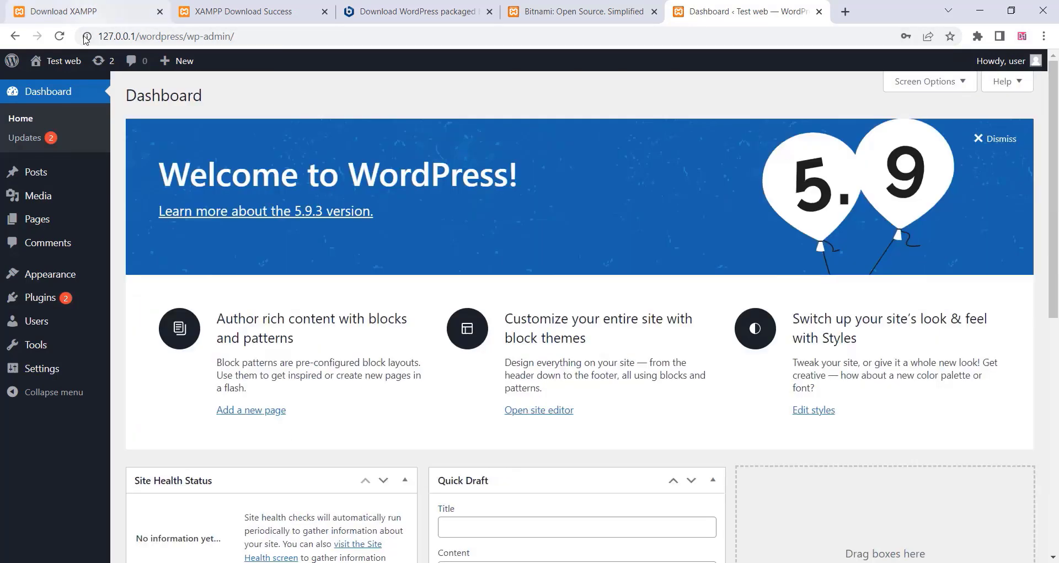
mouse_move(65, 64)
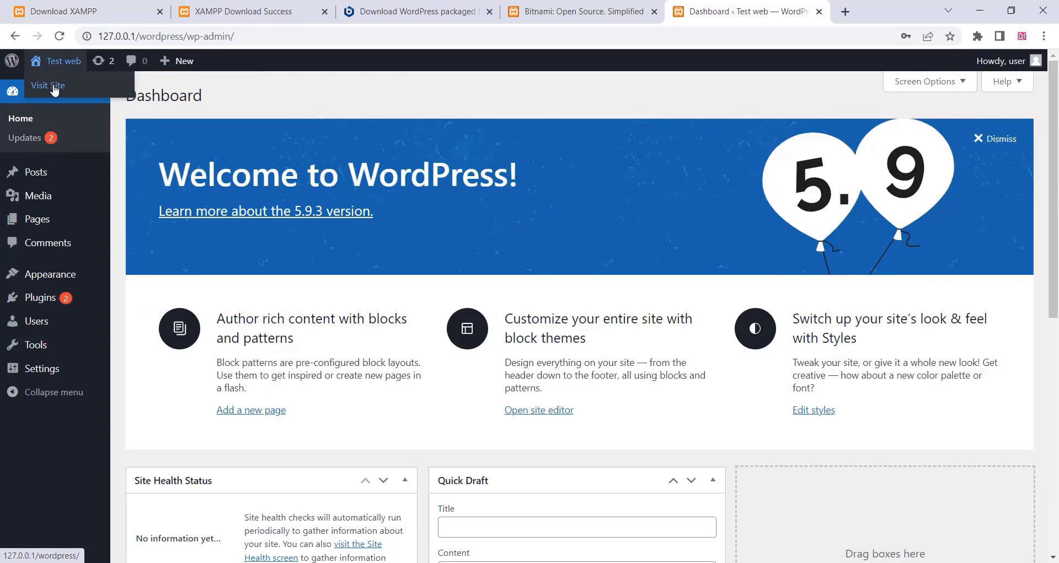
right_click(55, 90)
left_click(83, 98)
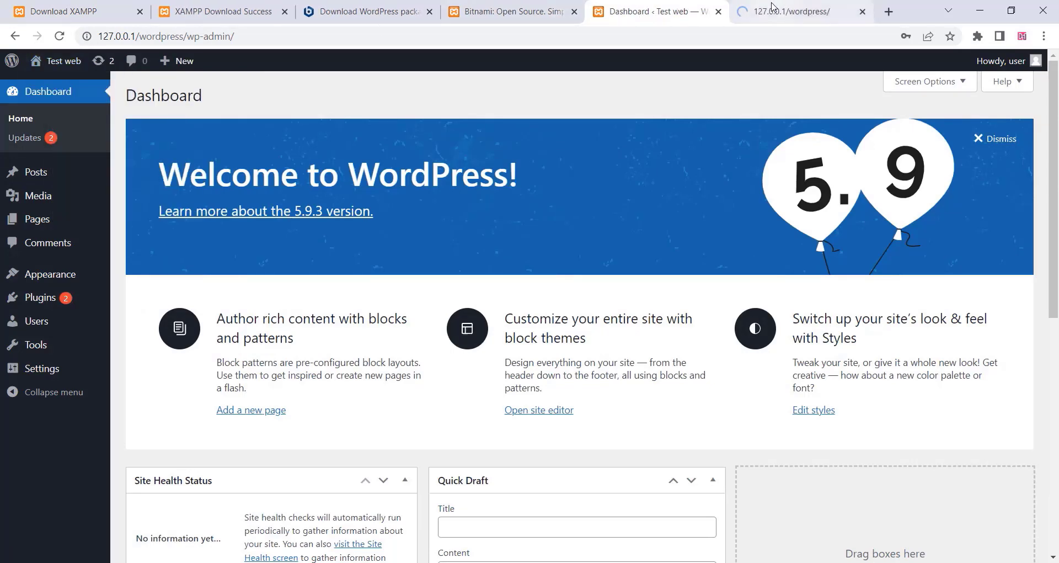
left_click(772, 8)
scroll(367, 175, "down", 5)
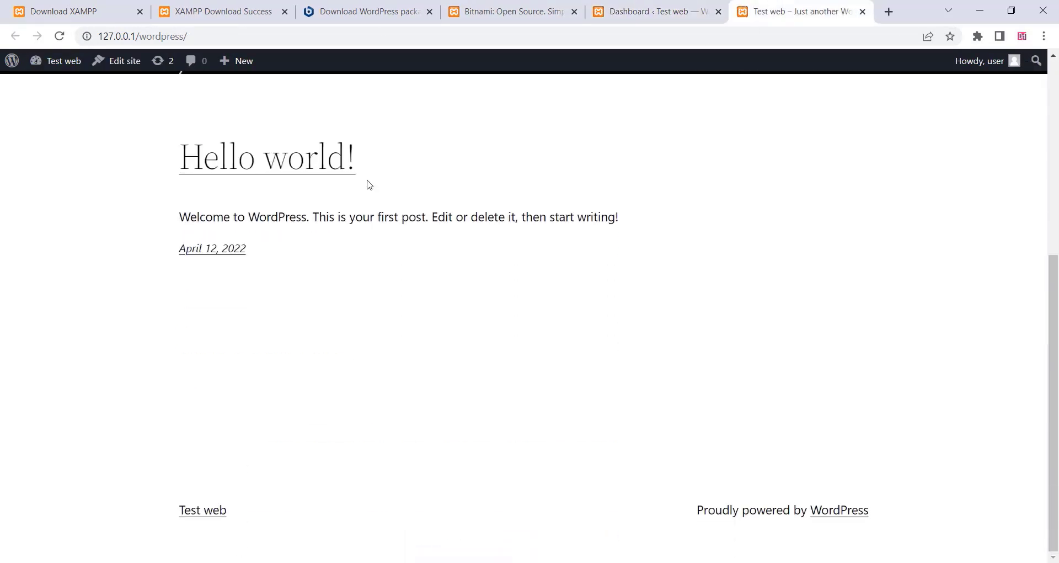
scroll(366, 180, "up", 5)
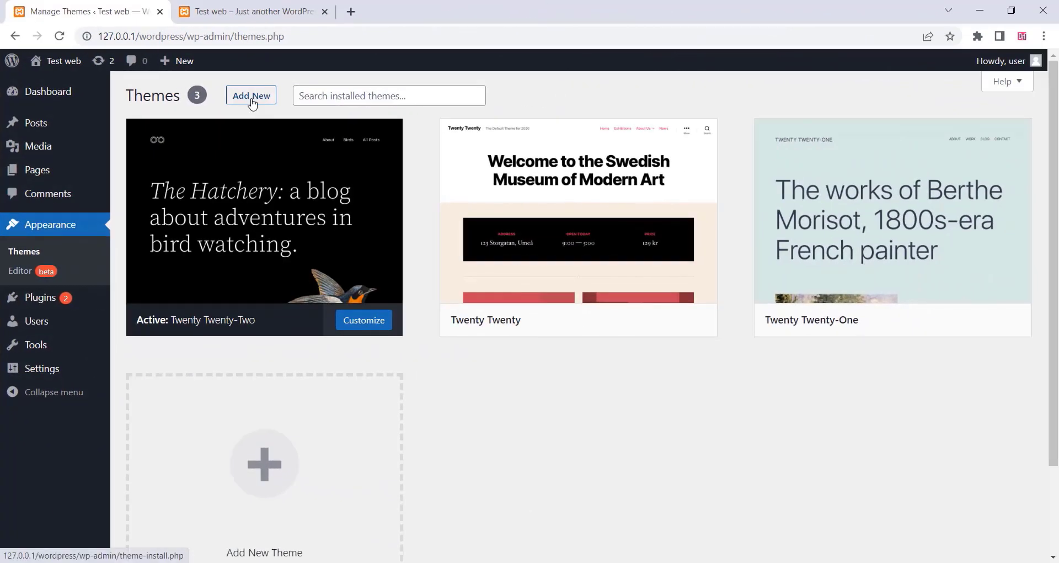
Find the Blocksy theme among the themes available to add, install it and activate it
left_click(251, 99)
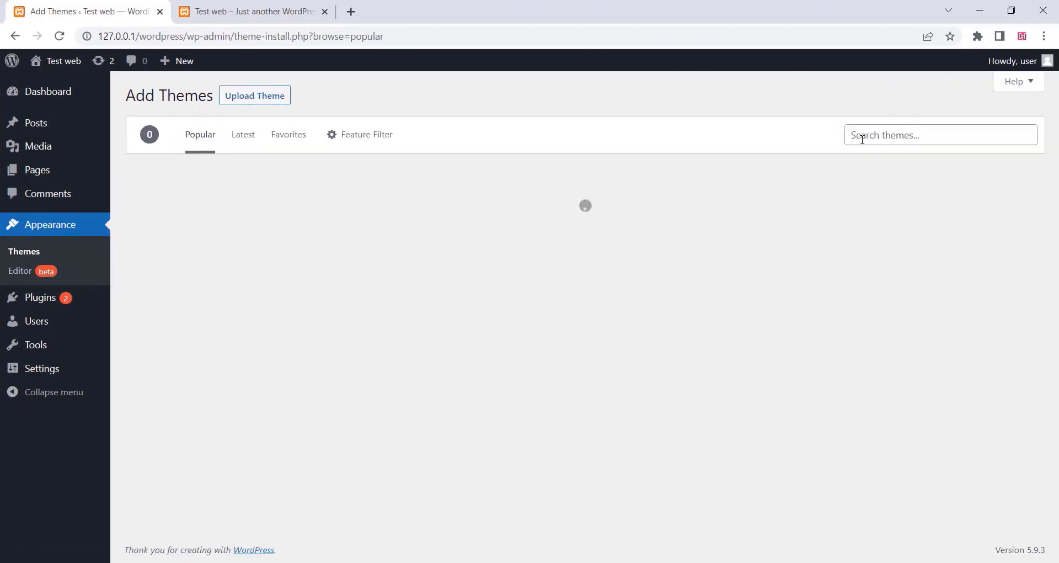
right_click(862, 139)
left_click(892, 250)
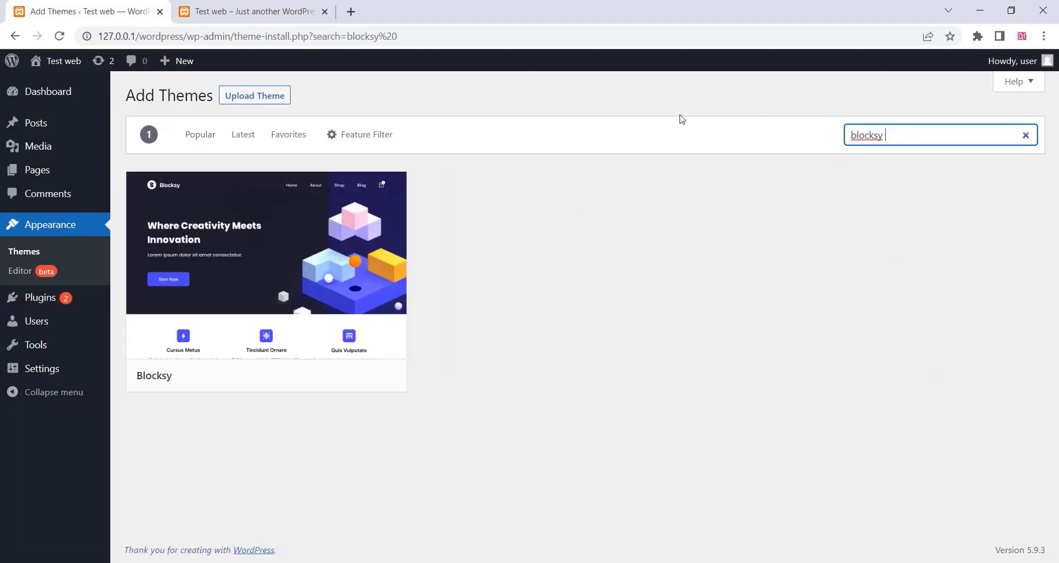
mouse_move(219, 300)
left_click(320, 373)
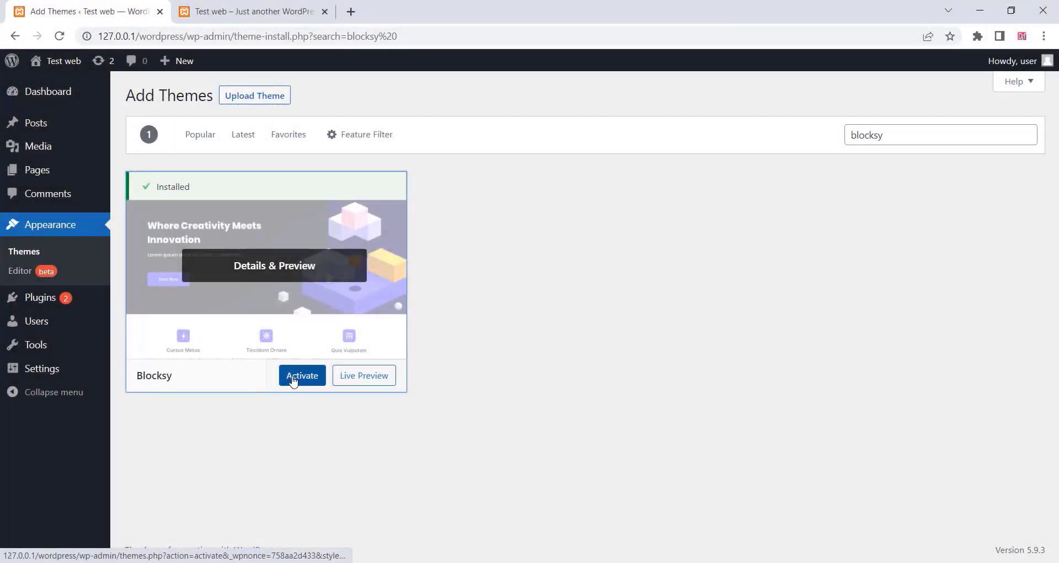
left_click(292, 380)
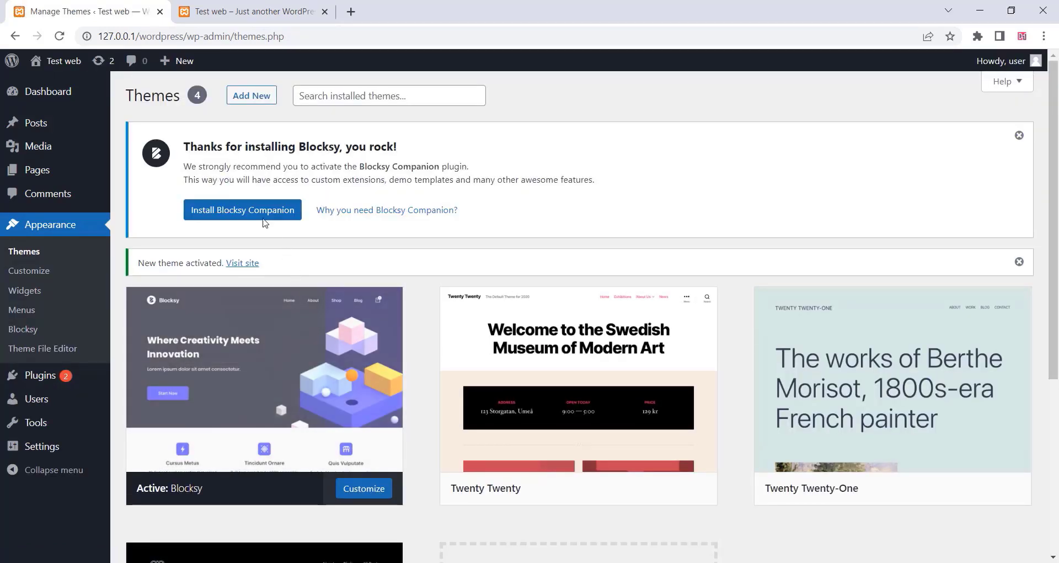
Install the Blocksy Companion plugin, skipping its update and diagnostic tracking opt-in, and show the Blocksy starter sites
left_click(228, 213)
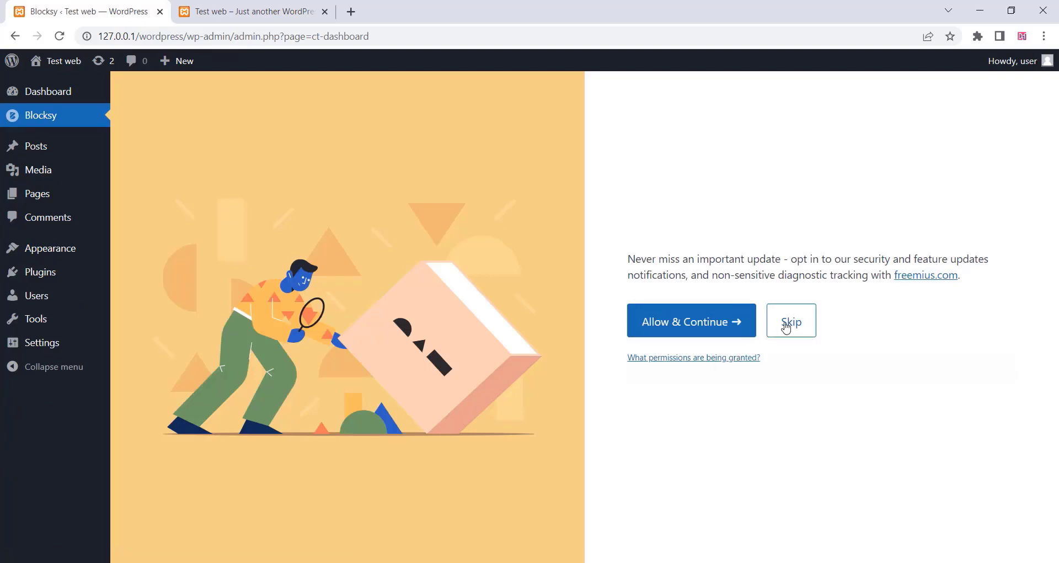
left_click(786, 327)
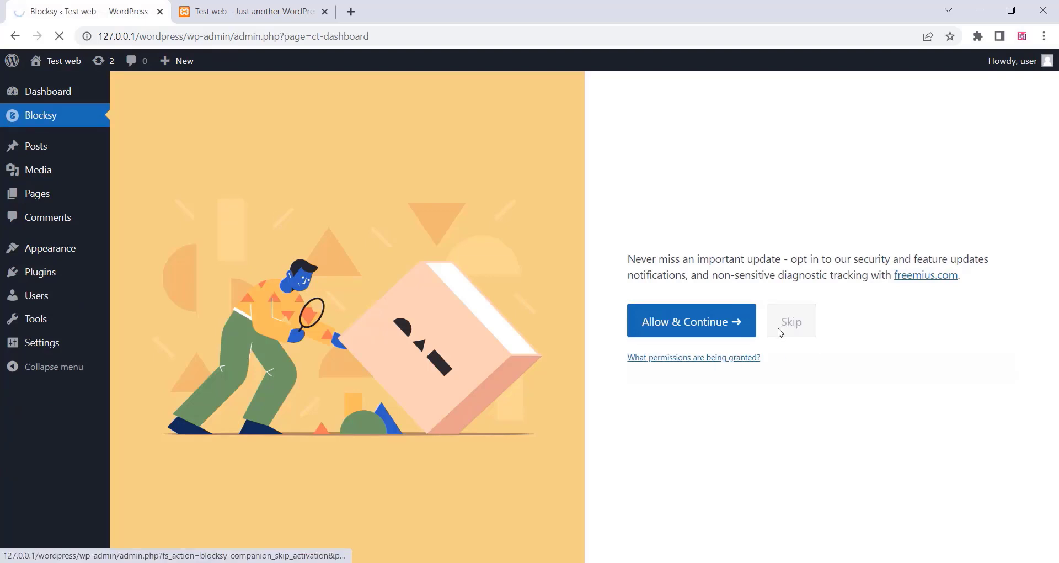
left_click(430, 255)
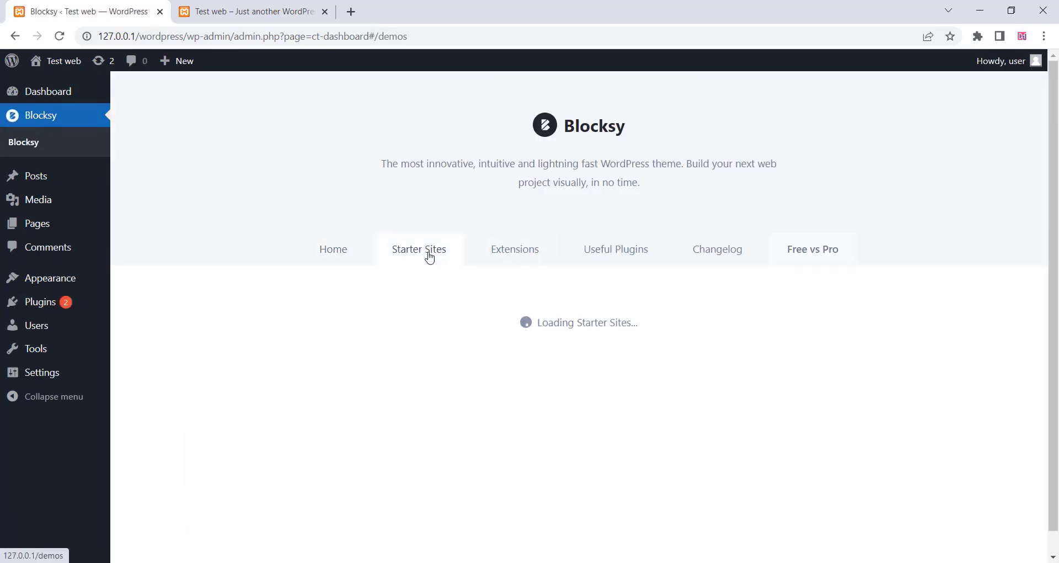
scroll(430, 255, "down", 1)
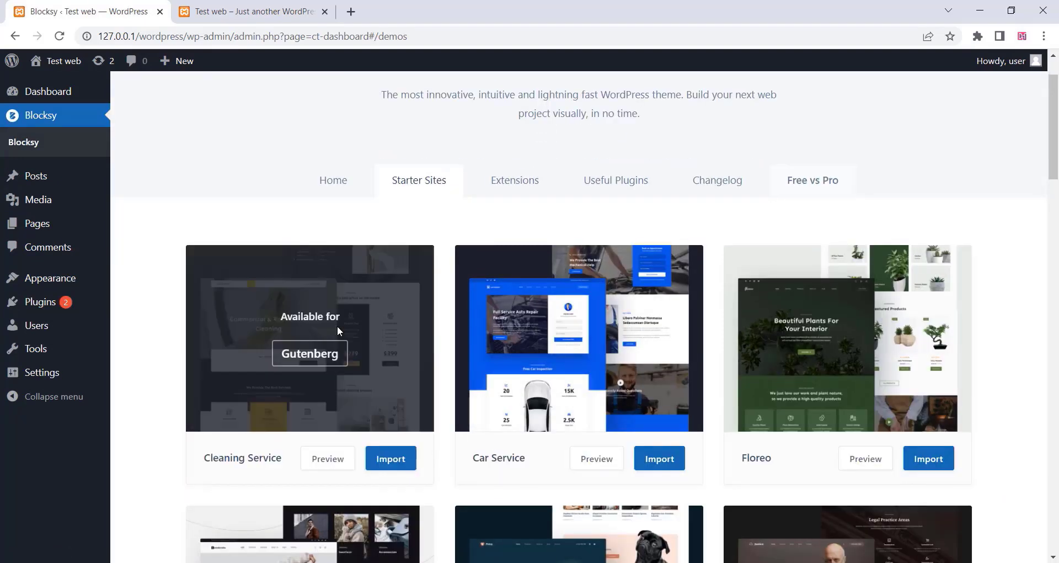
scroll(293, 200, "down", 3)
scroll(292, 200, "up", 1)
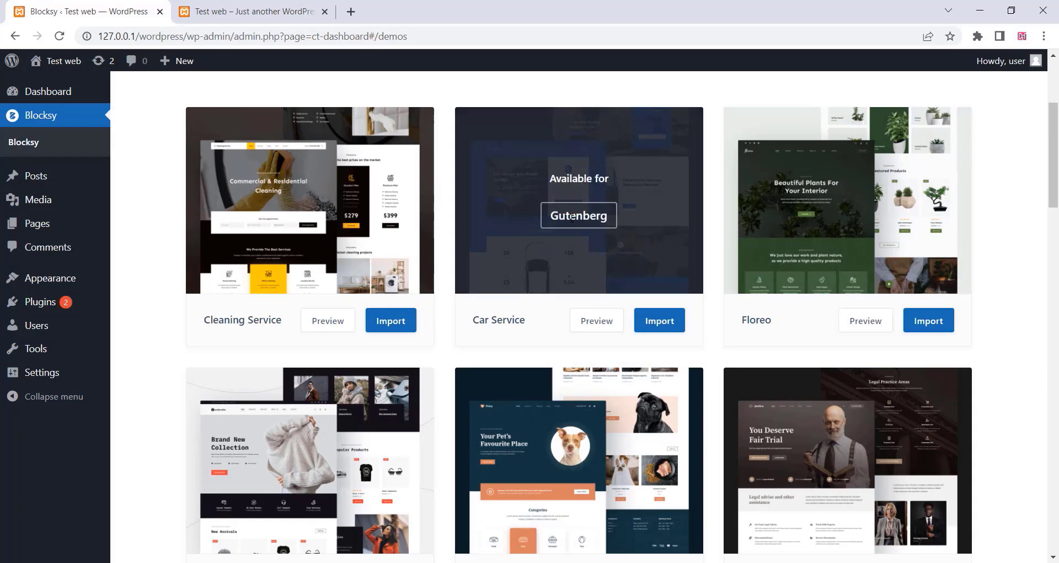
left_click(655, 325)
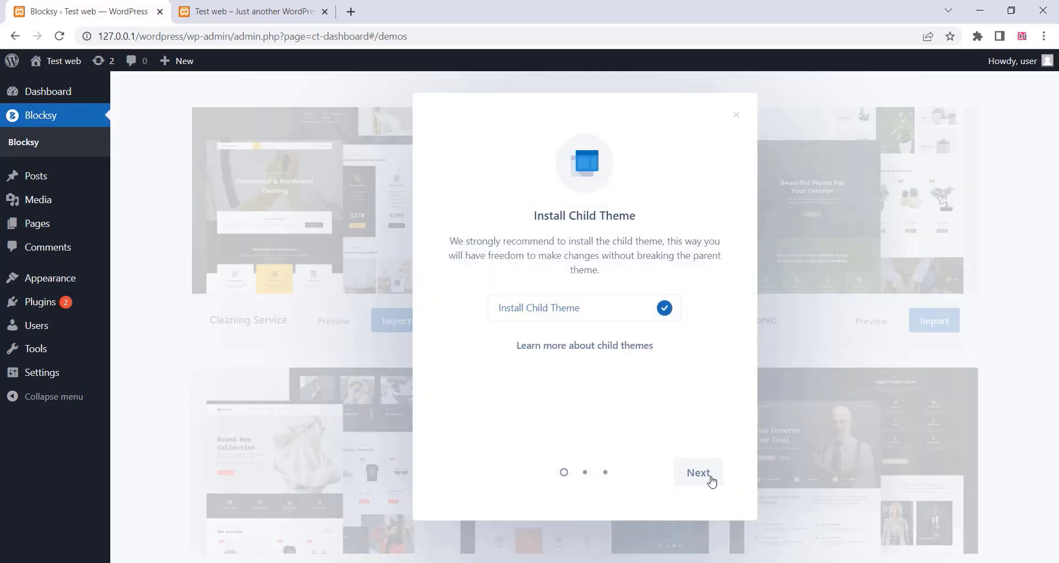
left_click(737, 117)
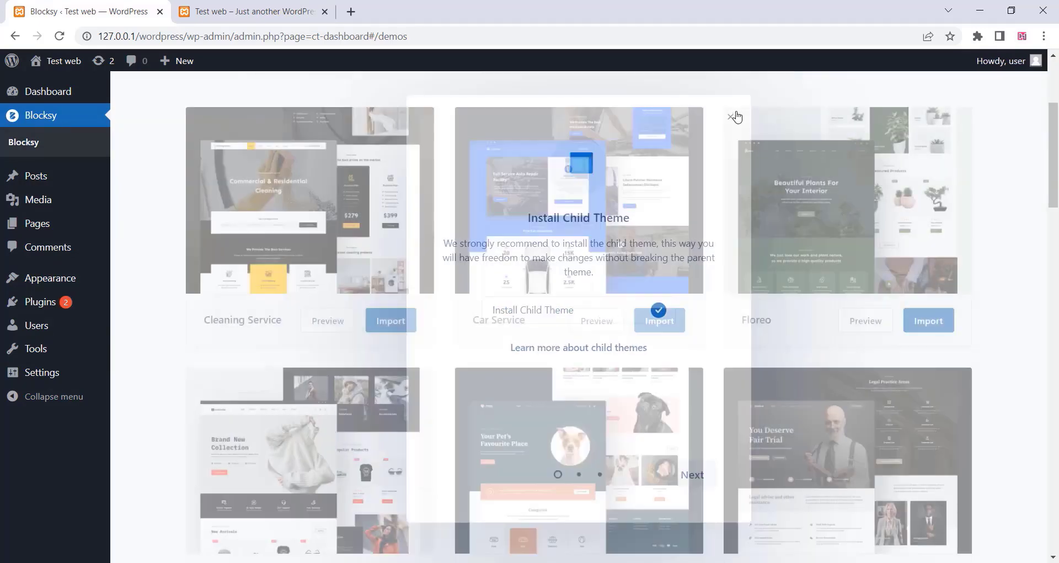
Import the Garderobe starter site as a clean install with the child theme, Elementor as page builder, its required plugins and all content
scroll(373, 246, "down", 5)
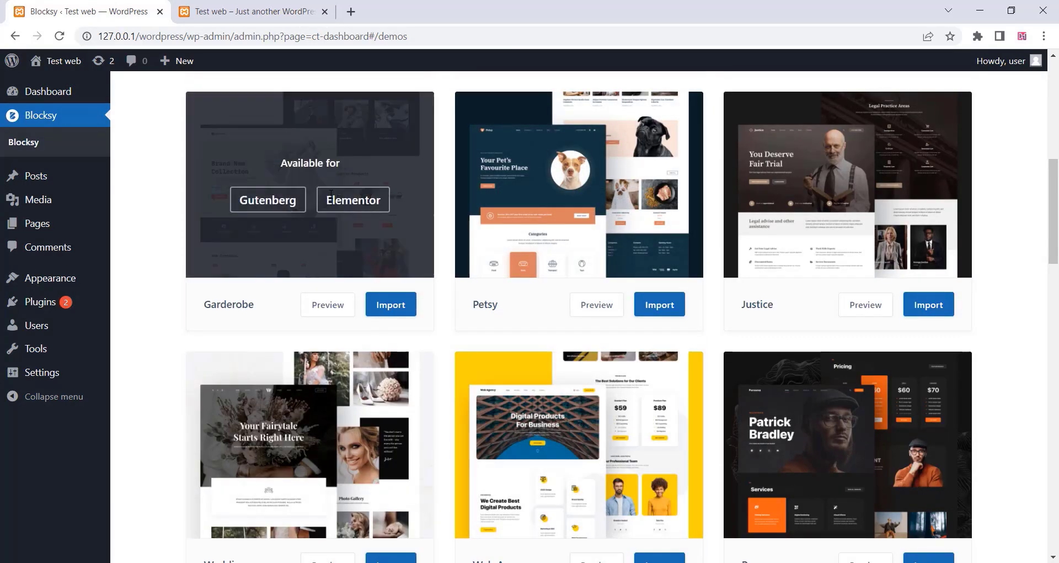
left_click(388, 306)
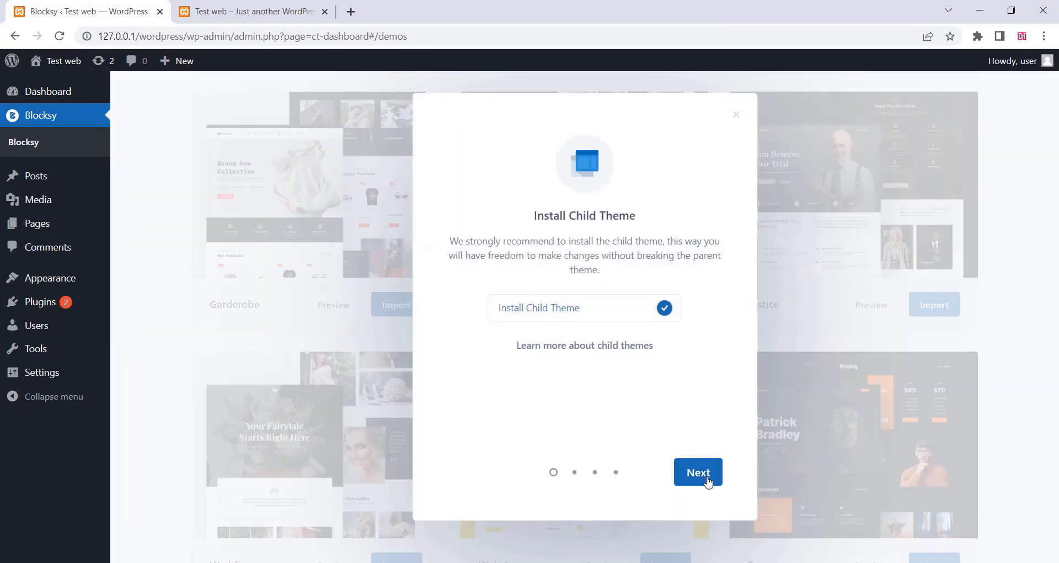
left_click(697, 477)
left_click(639, 367)
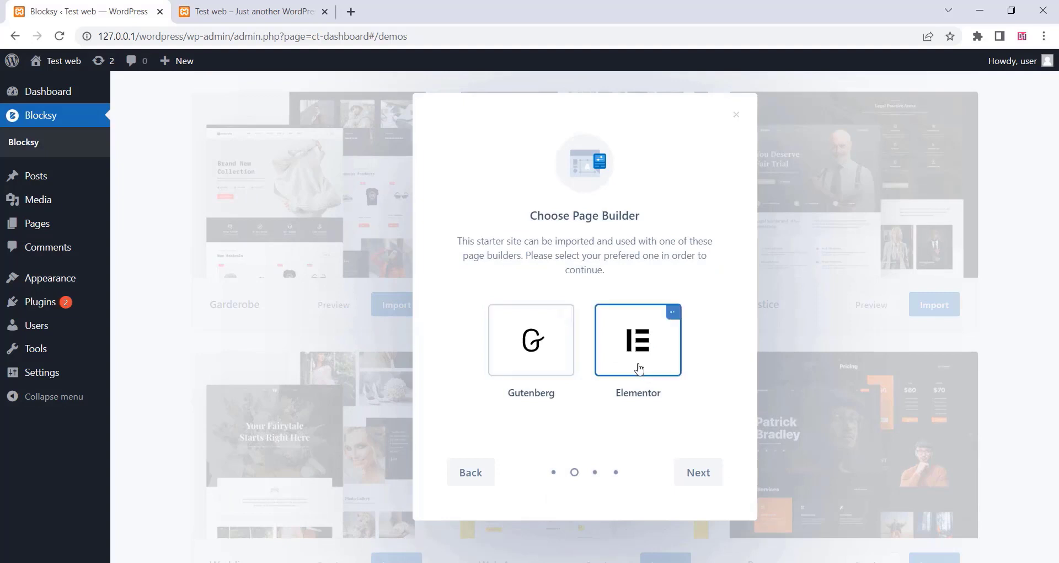
left_click(706, 478)
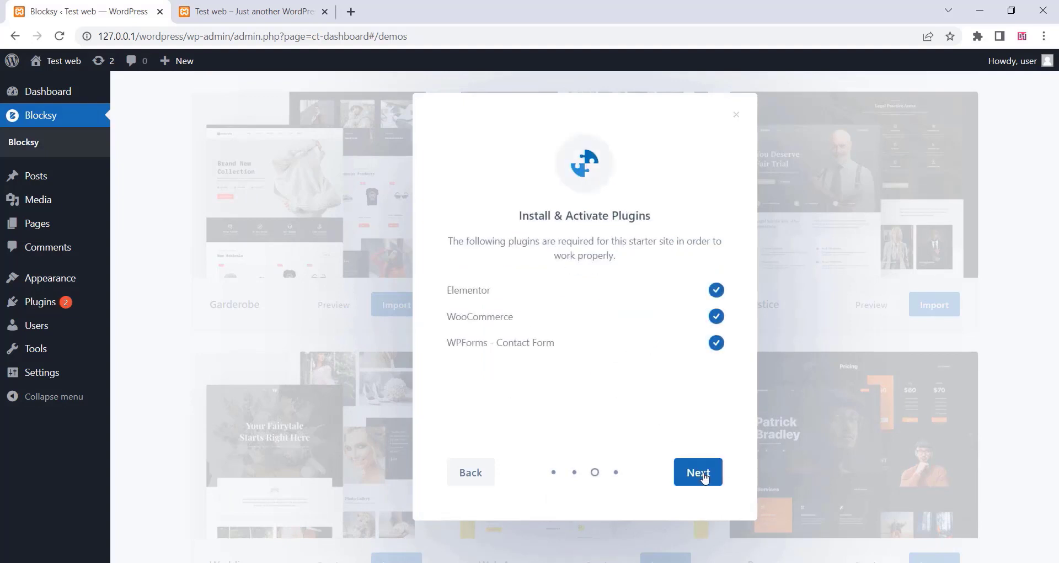
left_click(704, 478)
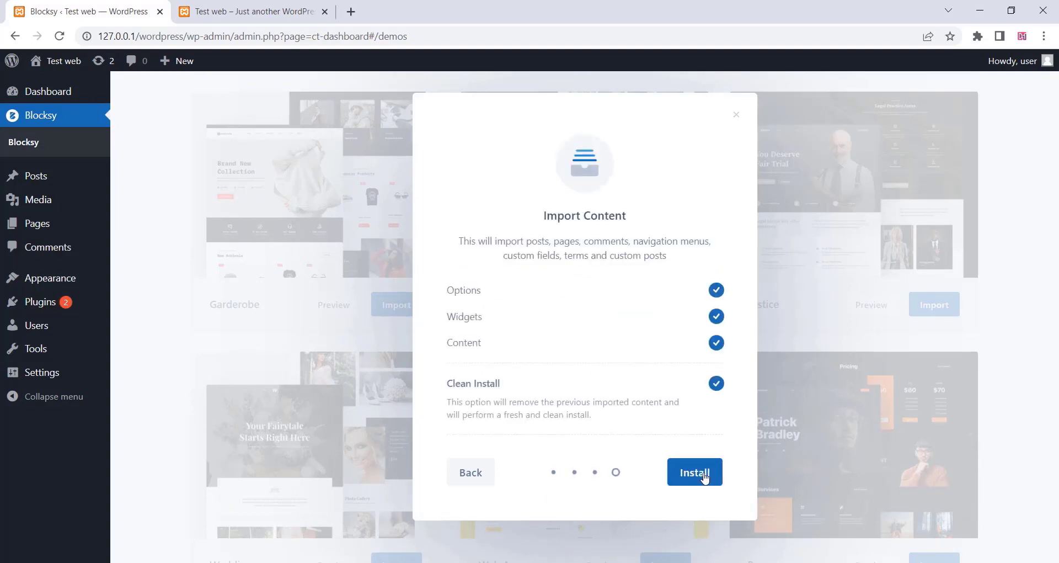
left_click(704, 478)
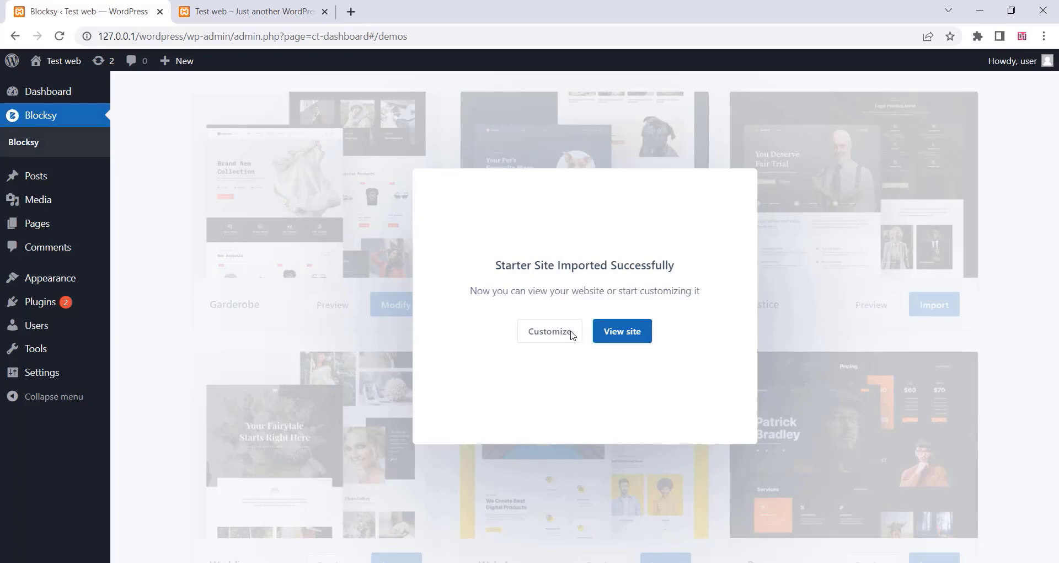
View the imported Garderobe site, close the duplicate site tab and look through the home page's product and article sections
left_click(643, 328)
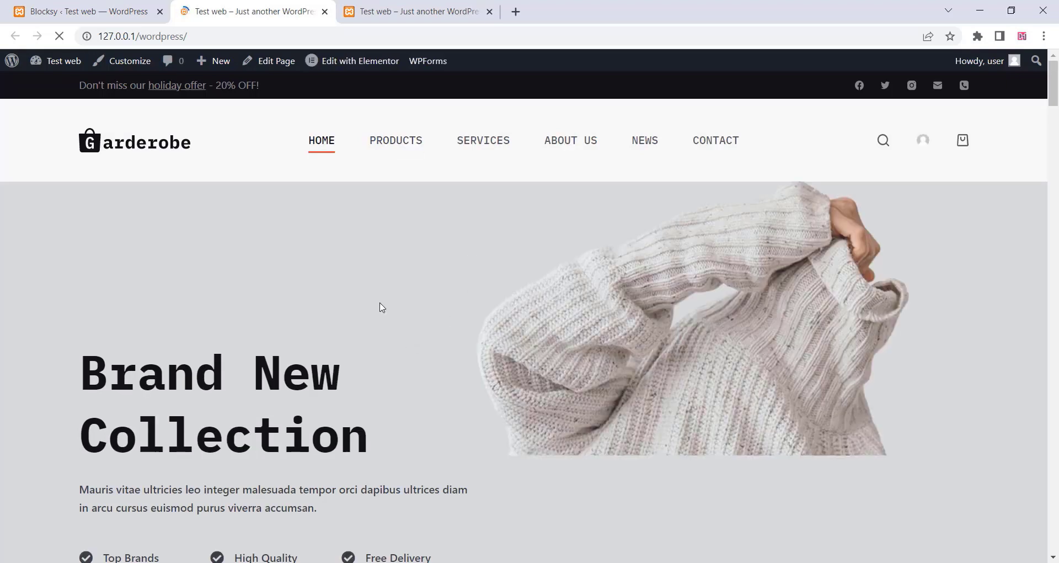
left_click(490, 11)
scroll(362, 279, "down", 5)
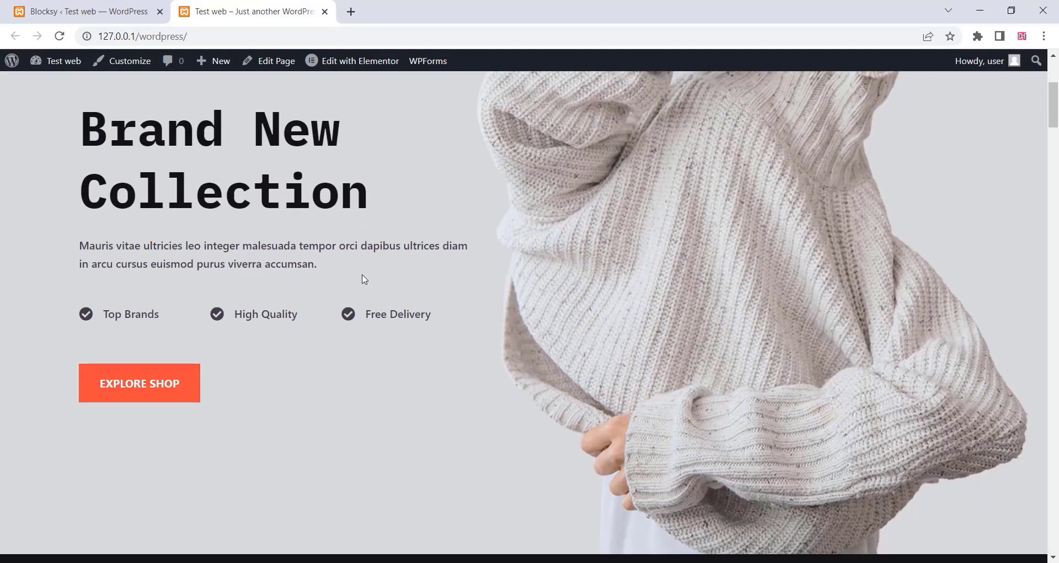
scroll(363, 279, "down", 13)
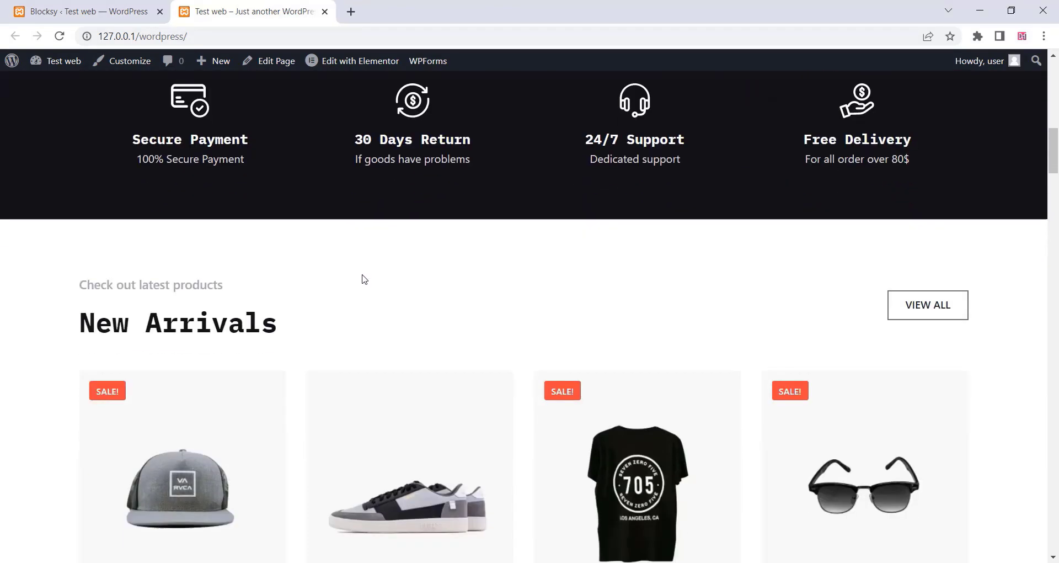
scroll(364, 279, "down", 5)
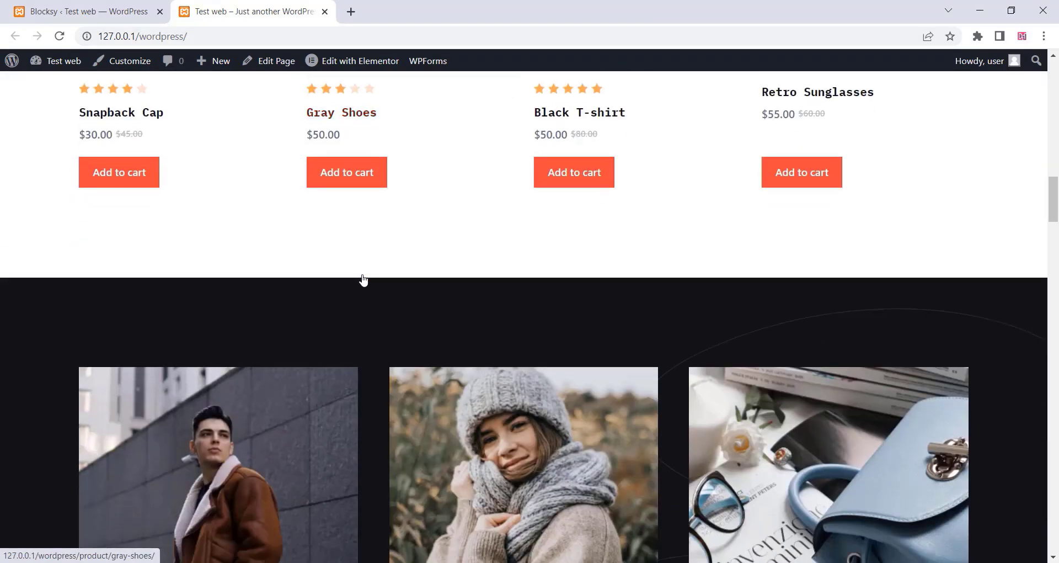
scroll(364, 279, "down", 3)
scroll(362, 279, "down", 10)
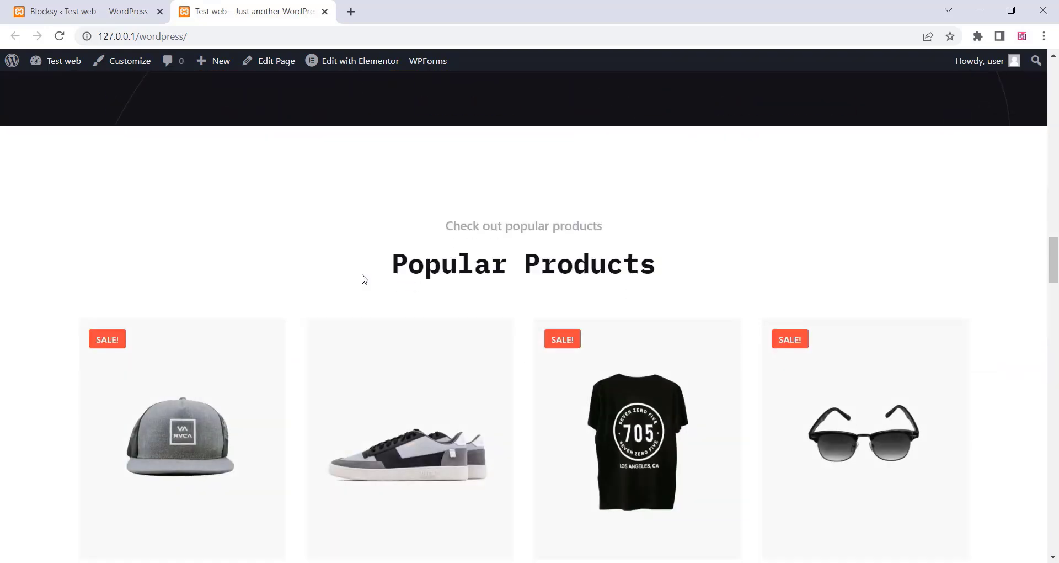
scroll(363, 279, "down", 5)
scroll(362, 279, "down", 6)
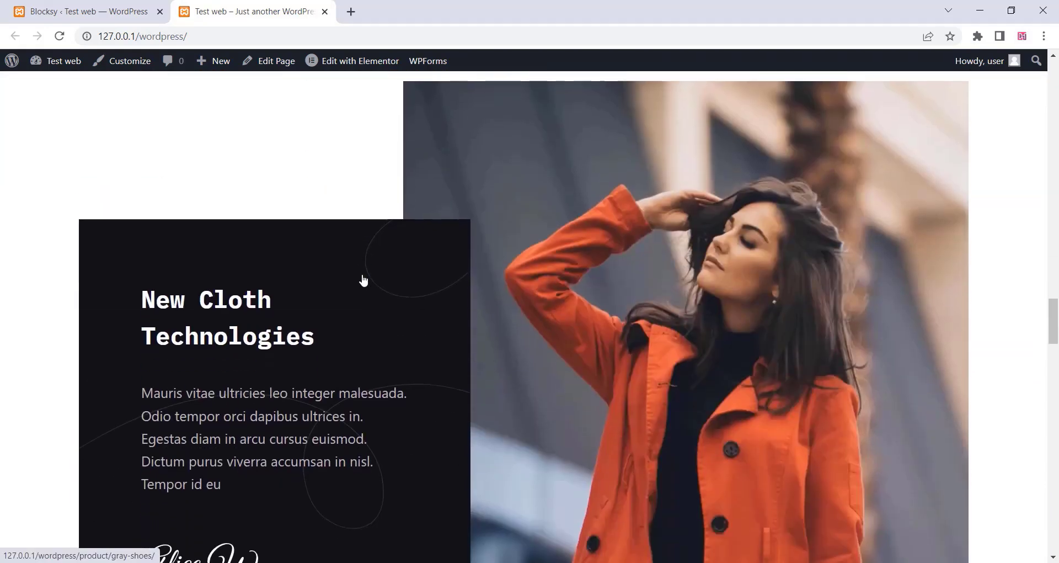
scroll(363, 280, "down", 6)
scroll(363, 280, "down", 6)
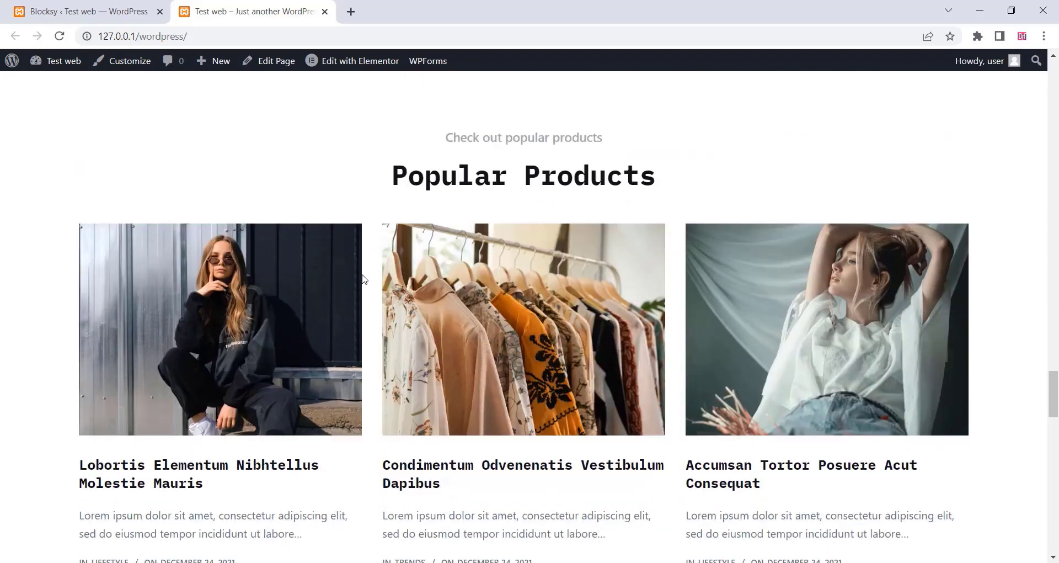
Examine the rest of the home page down to the Final Sale section and footer, and return to the New Arrivals products
scroll(362, 279, "down", 6)
scroll(363, 279, "down", 6)
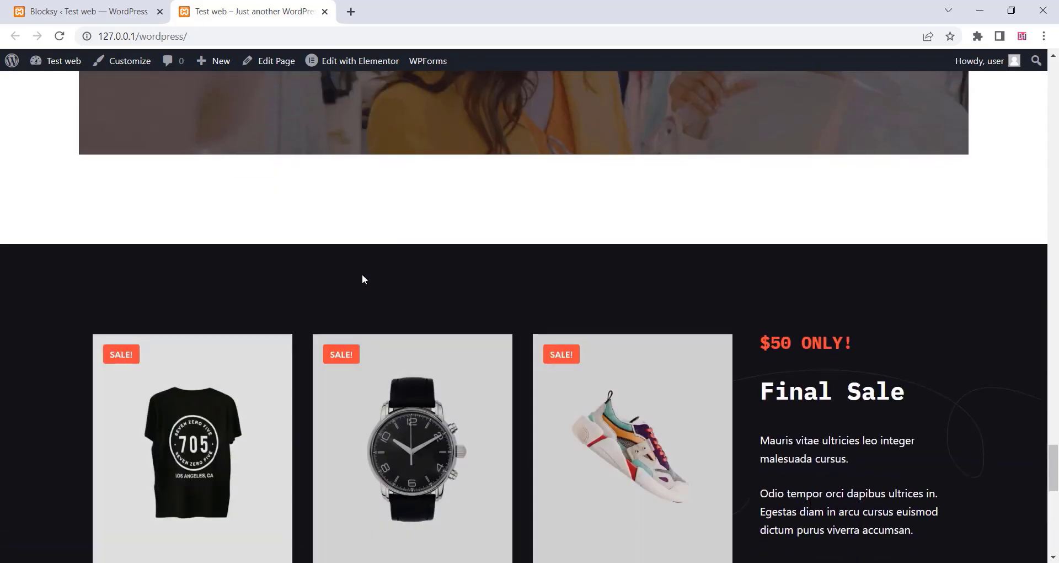
scroll(363, 279, "down", 10)
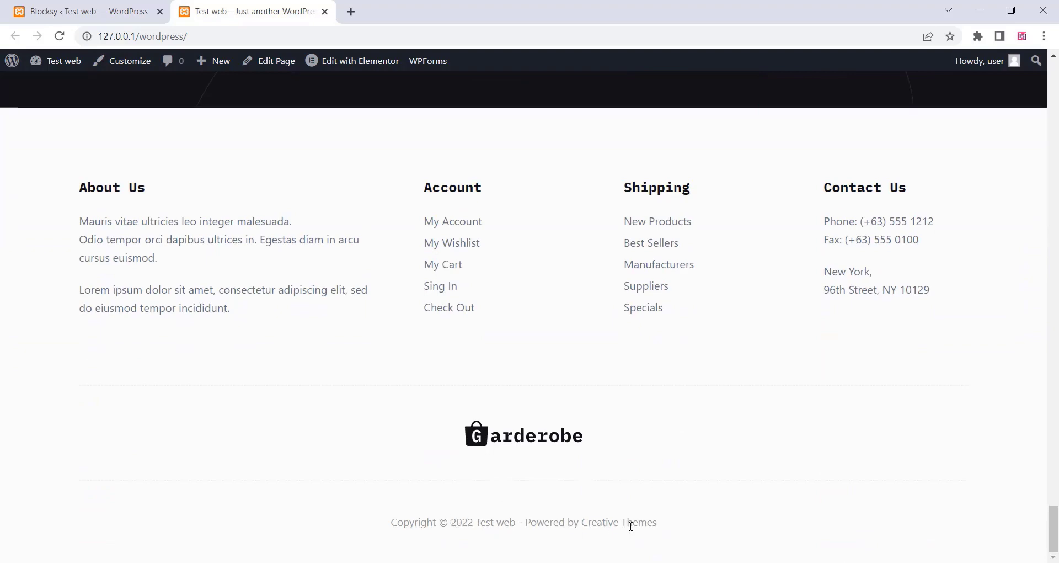
scroll(431, 482, "up", 15)
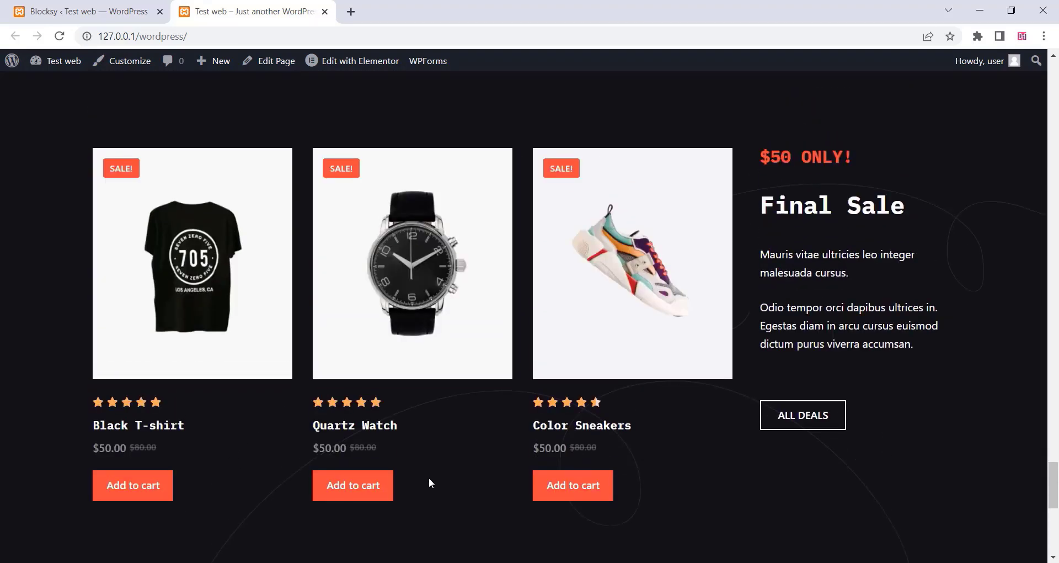
scroll(430, 481, "up", 12)
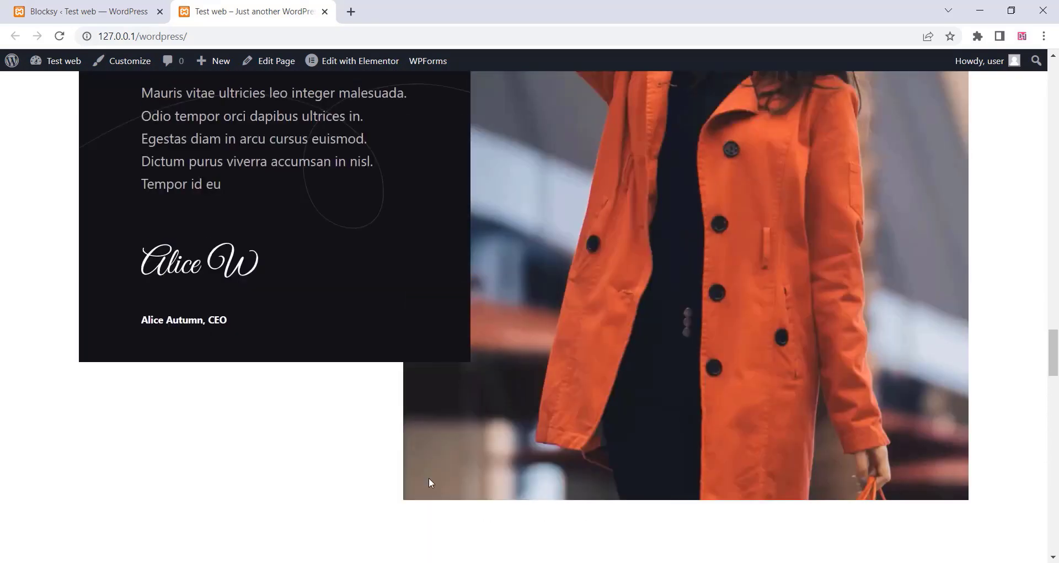
scroll(428, 478, "up", 10)
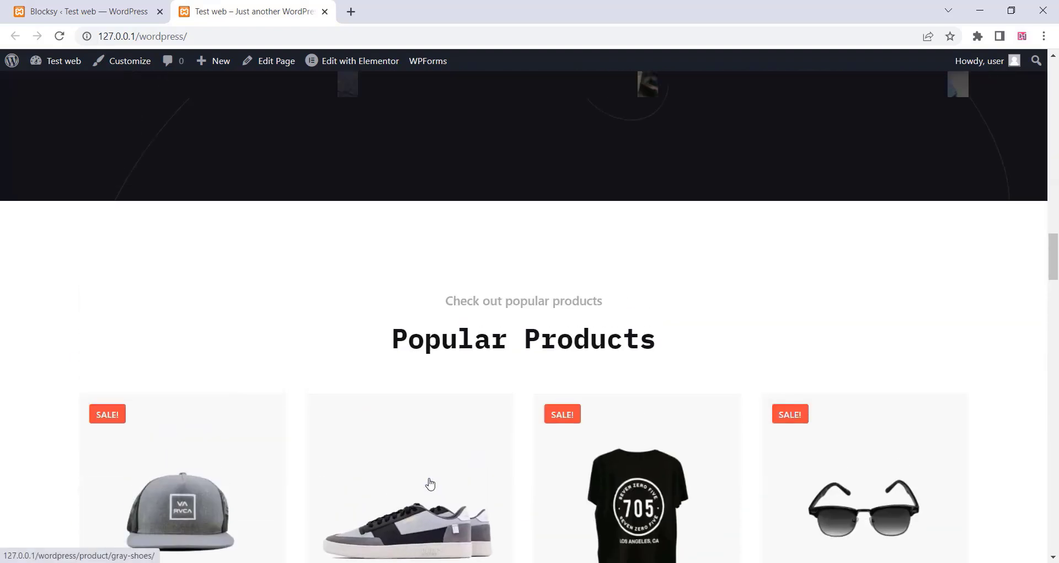
scroll(428, 478, "up", 4)
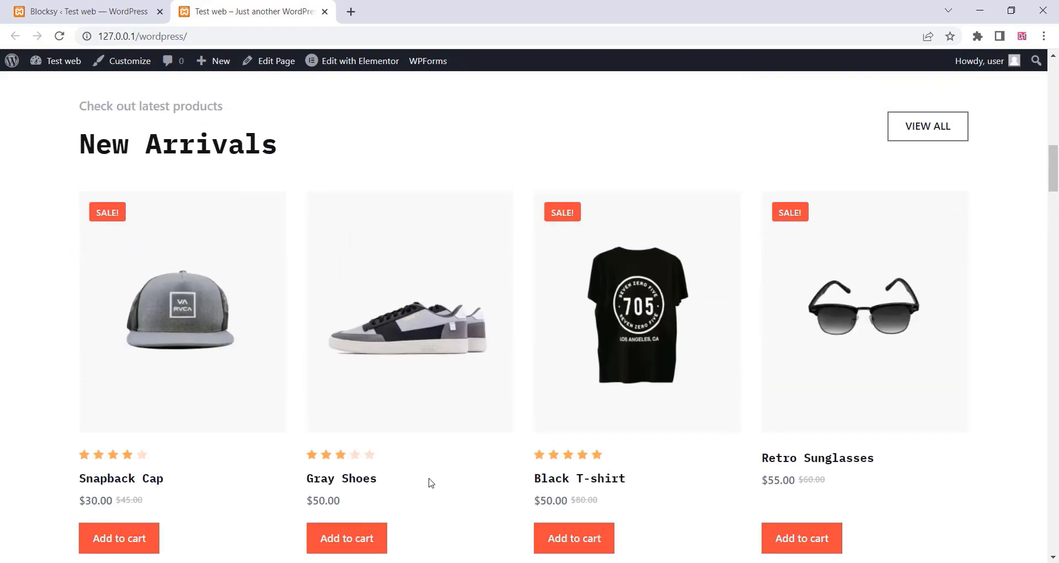
Open the Gray Shoes product from New Arrivals and look through its description, related products and purchase options
left_click(405, 349)
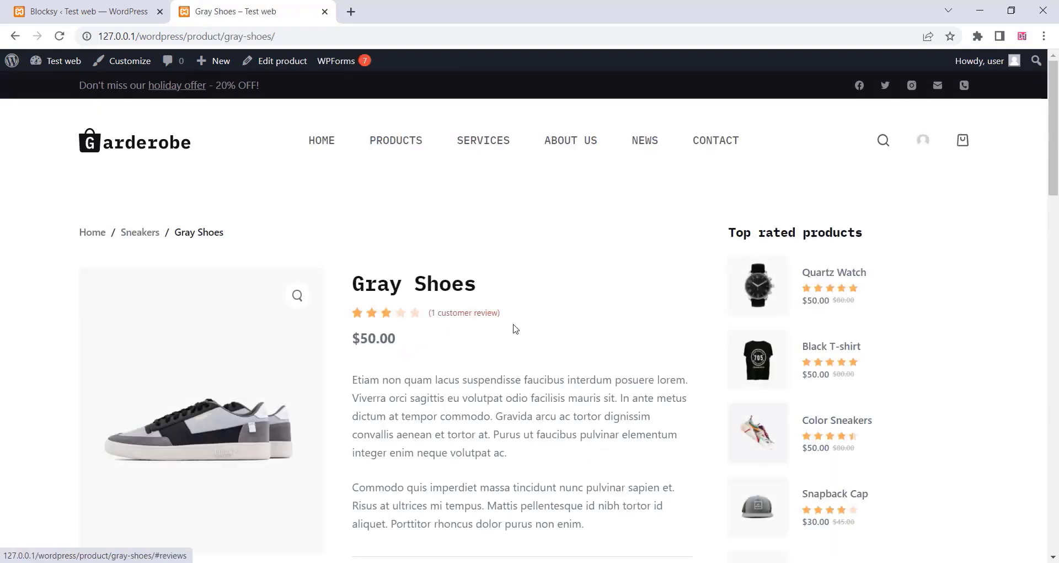
scroll(532, 329, "down", 7)
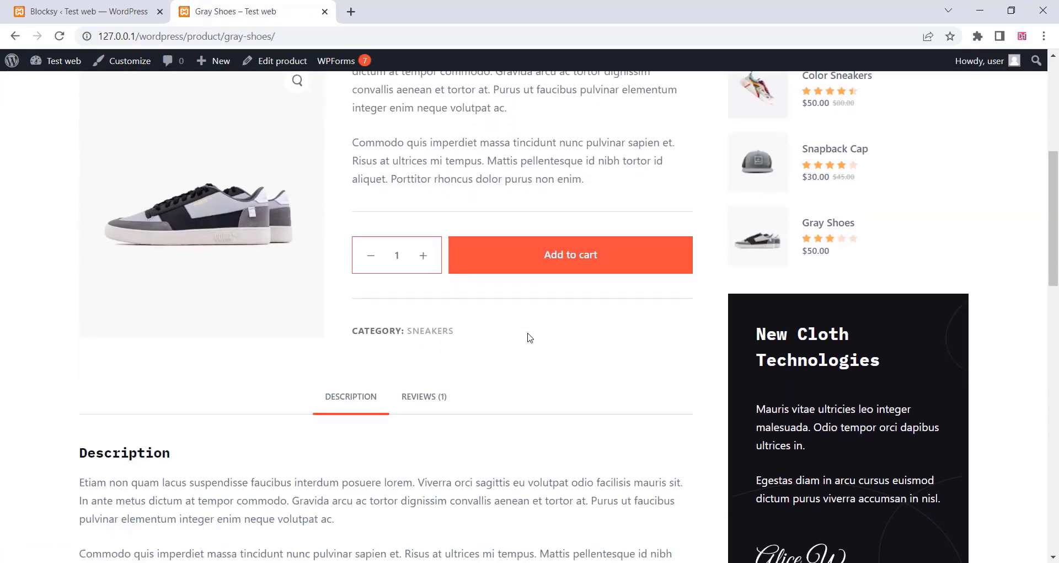
scroll(530, 338, "down", 14)
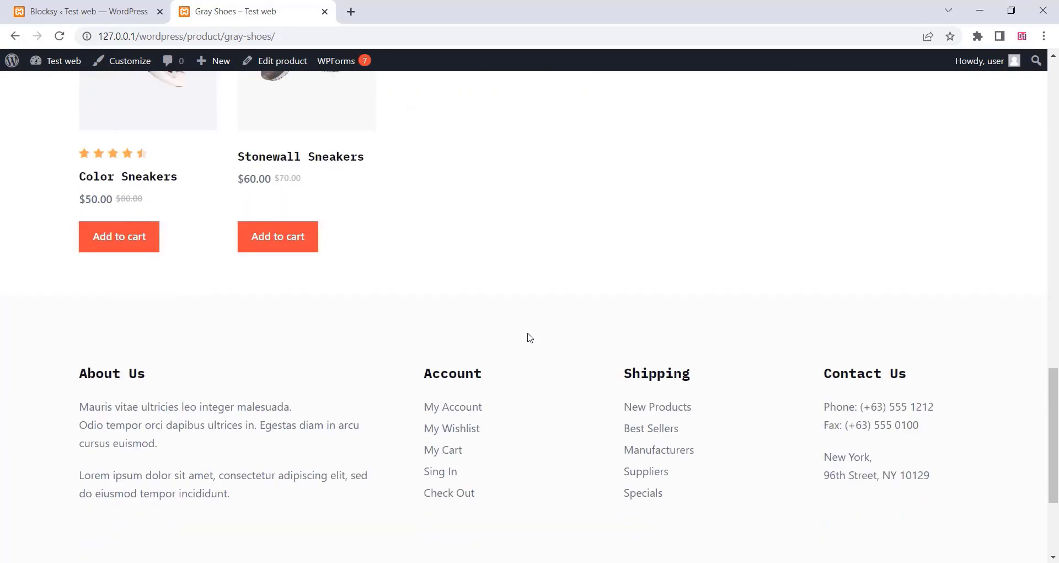
scroll(530, 337, "up", 18)
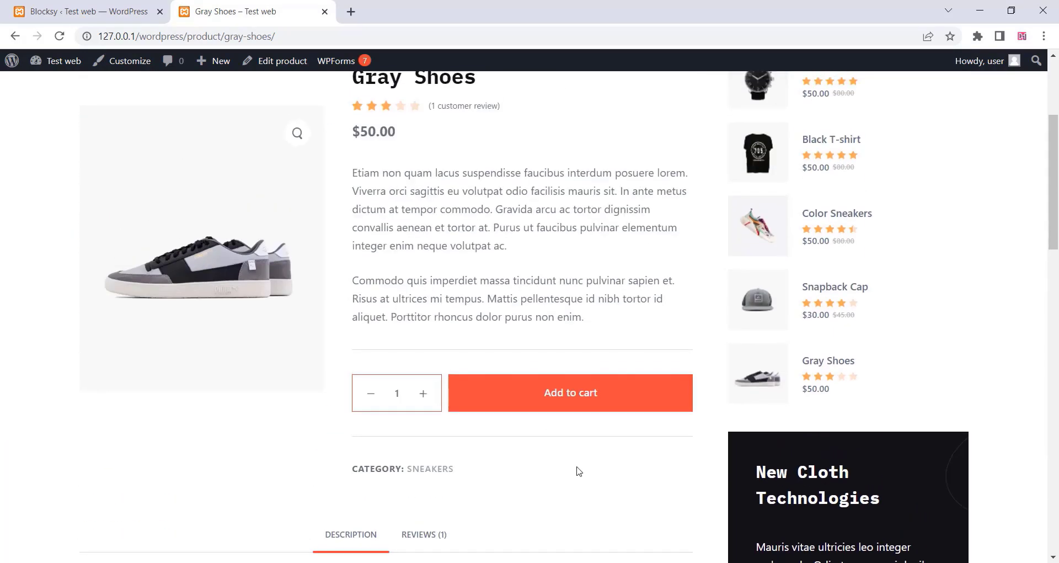
scroll(575, 471, "up", 2)
scroll(574, 471, "down", 4)
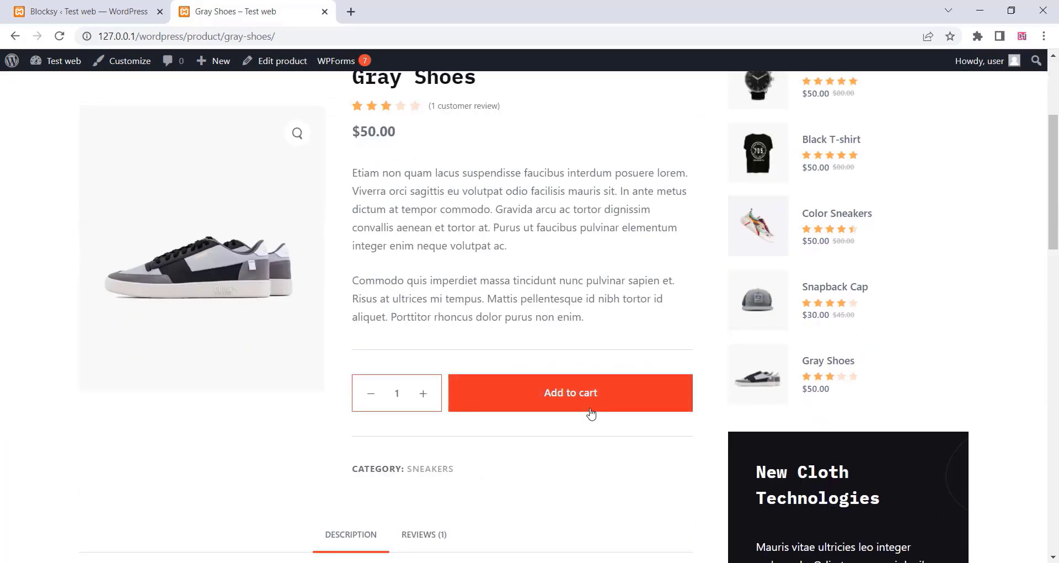
Add one pair of Gray Shoes to the cart and view the cart page
left_click(564, 403)
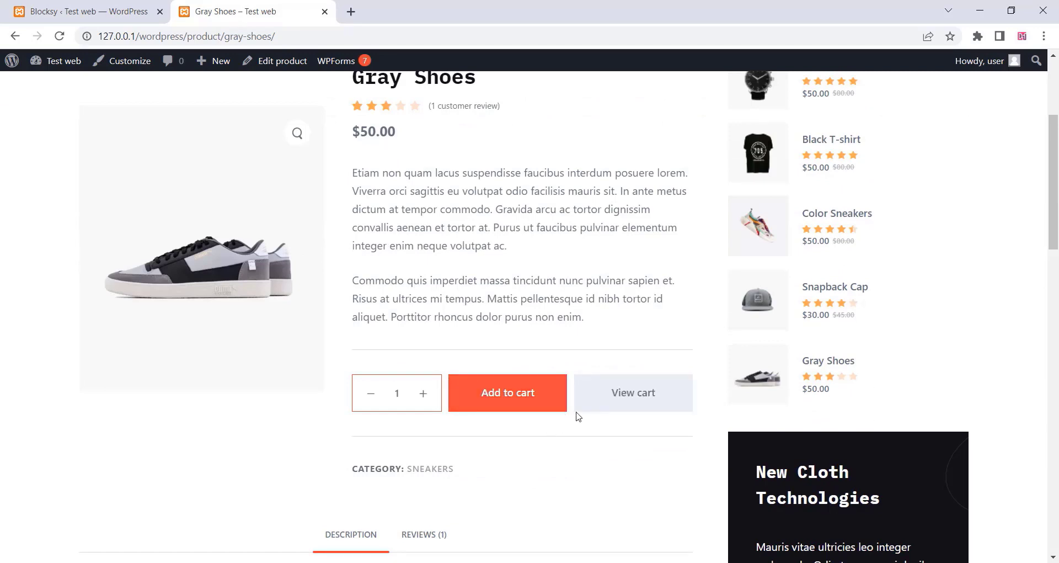
left_click(625, 400)
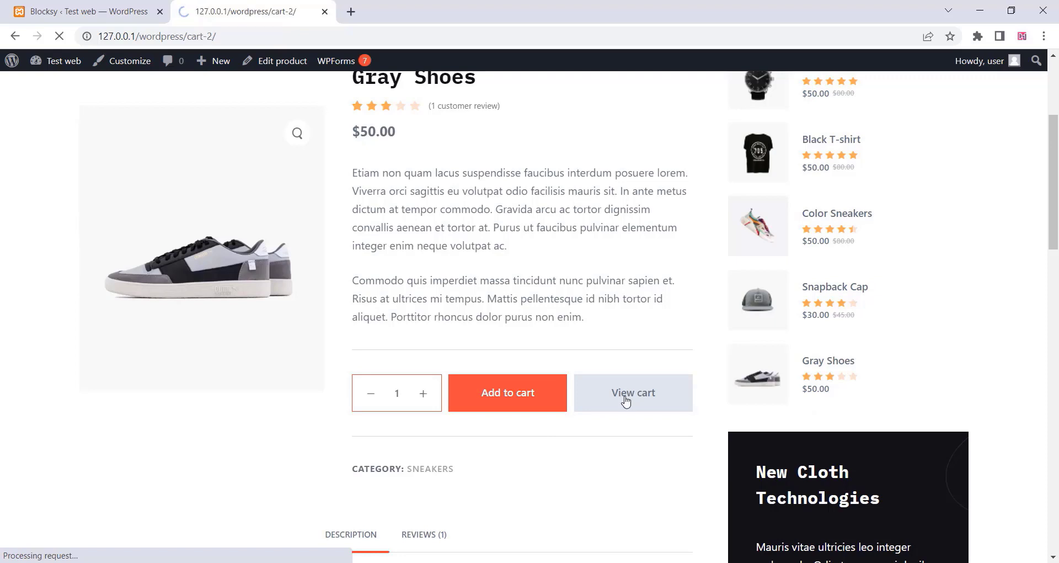
scroll(503, 294, "down", 5)
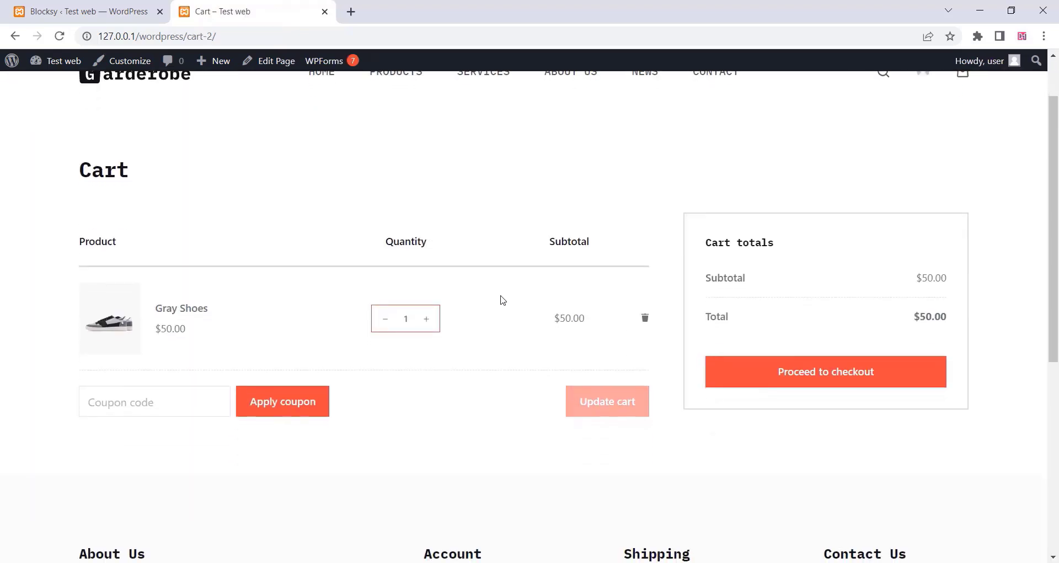
scroll(500, 300, "up", 4)
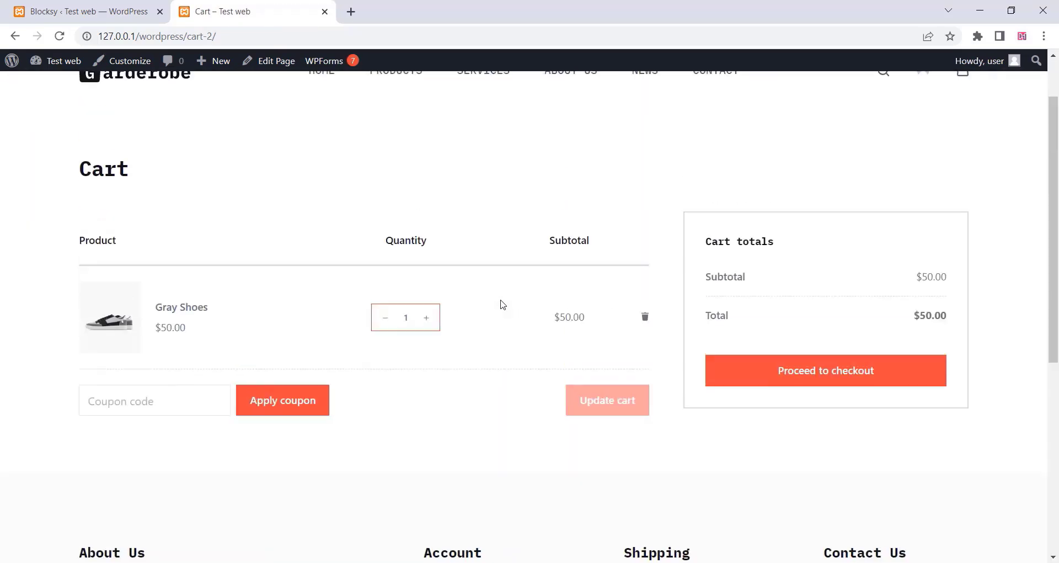
Proceed to checkout and look through the billing details, order summary and additional information fields
left_click(775, 375)
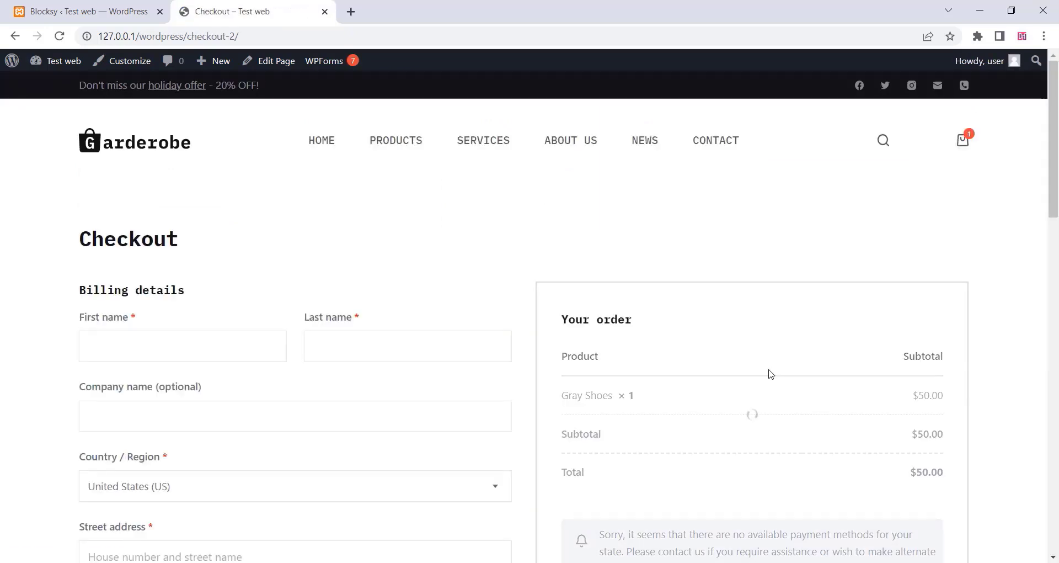
scroll(453, 327, "down", 5)
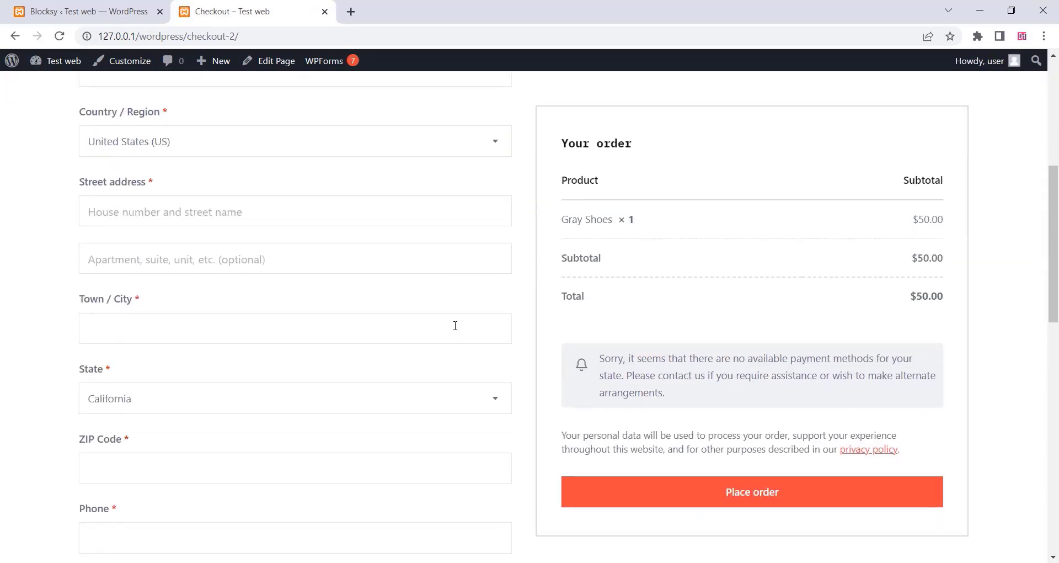
scroll(454, 323, "up", 5)
scroll(455, 325, "down", 5)
scroll(267, 350, "down", 7)
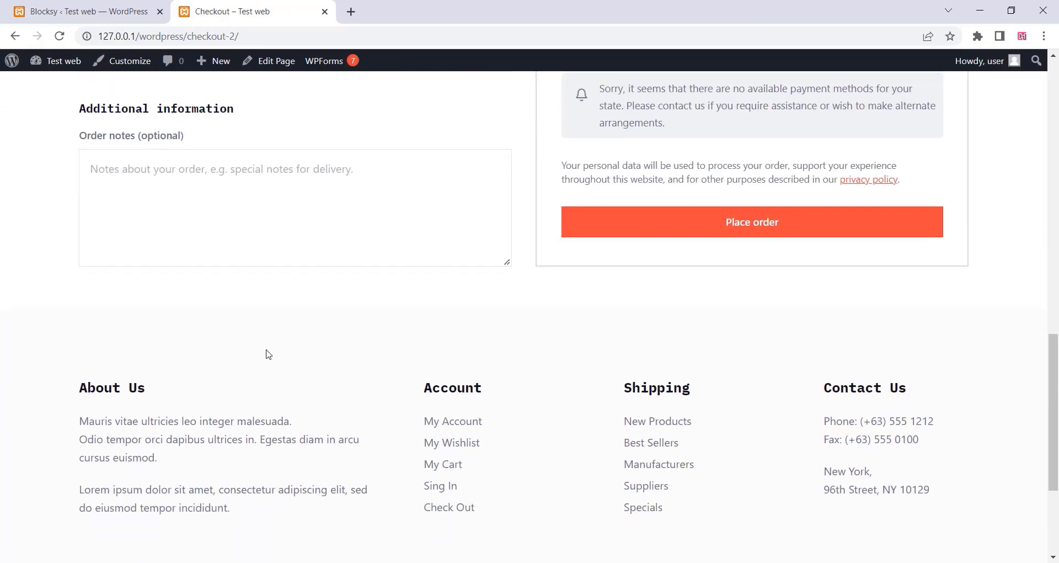